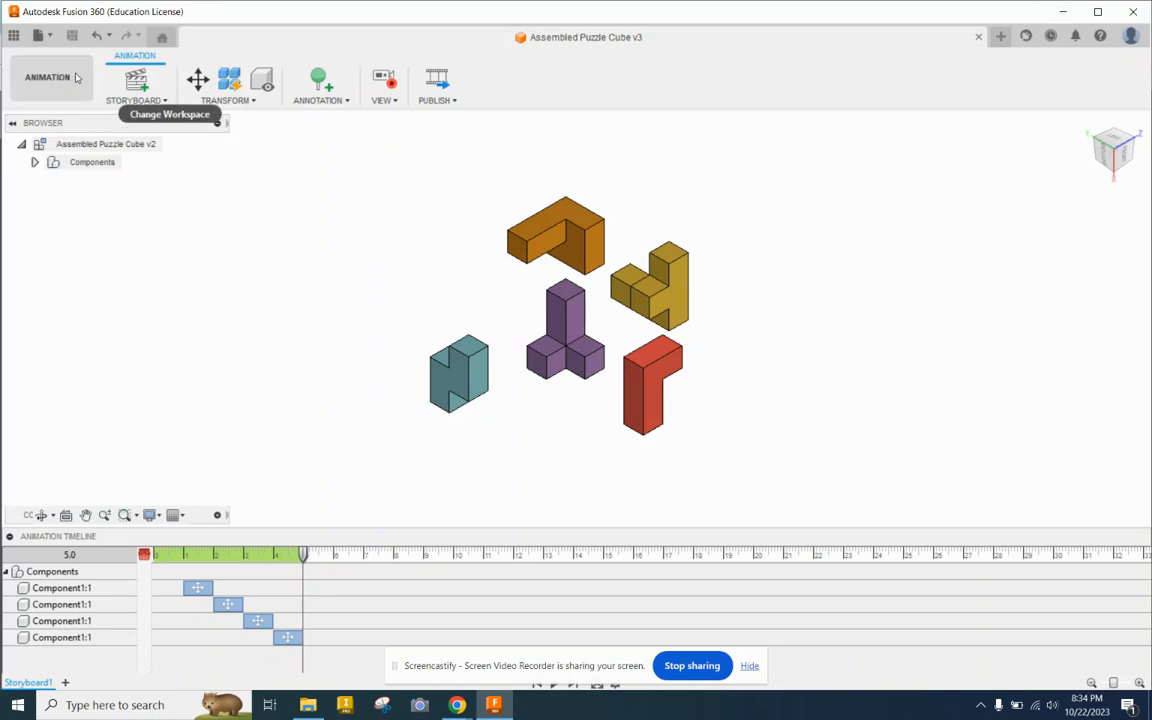
Step: Start a drawing from the design, limiting its contents to a selection with only the Red Part component
left_click(70, 72)
mouse_move(75, 272)
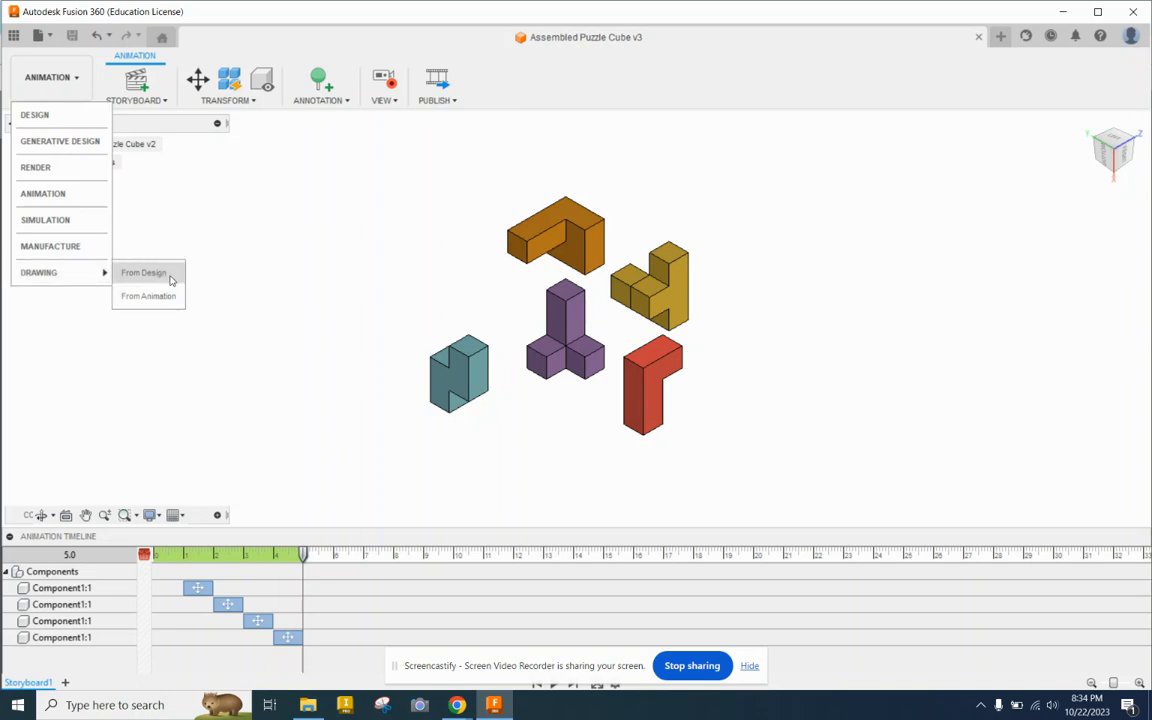
left_click(145, 273)
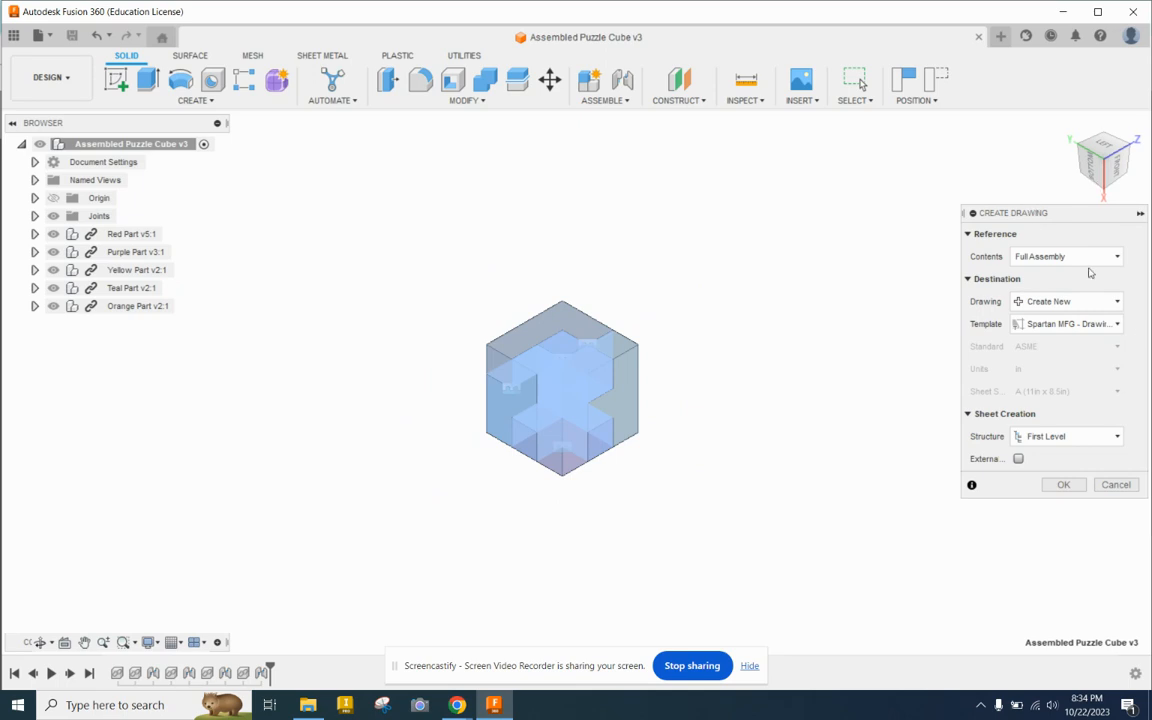
left_click(1018, 258)
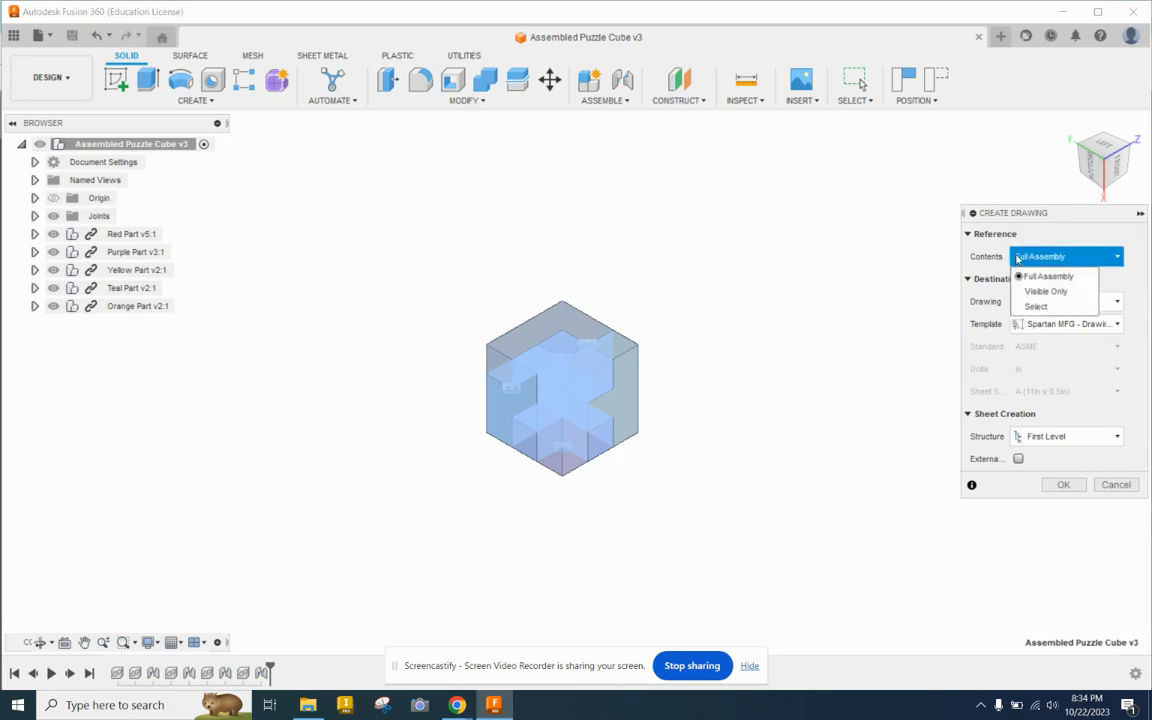
left_click(1033, 307)
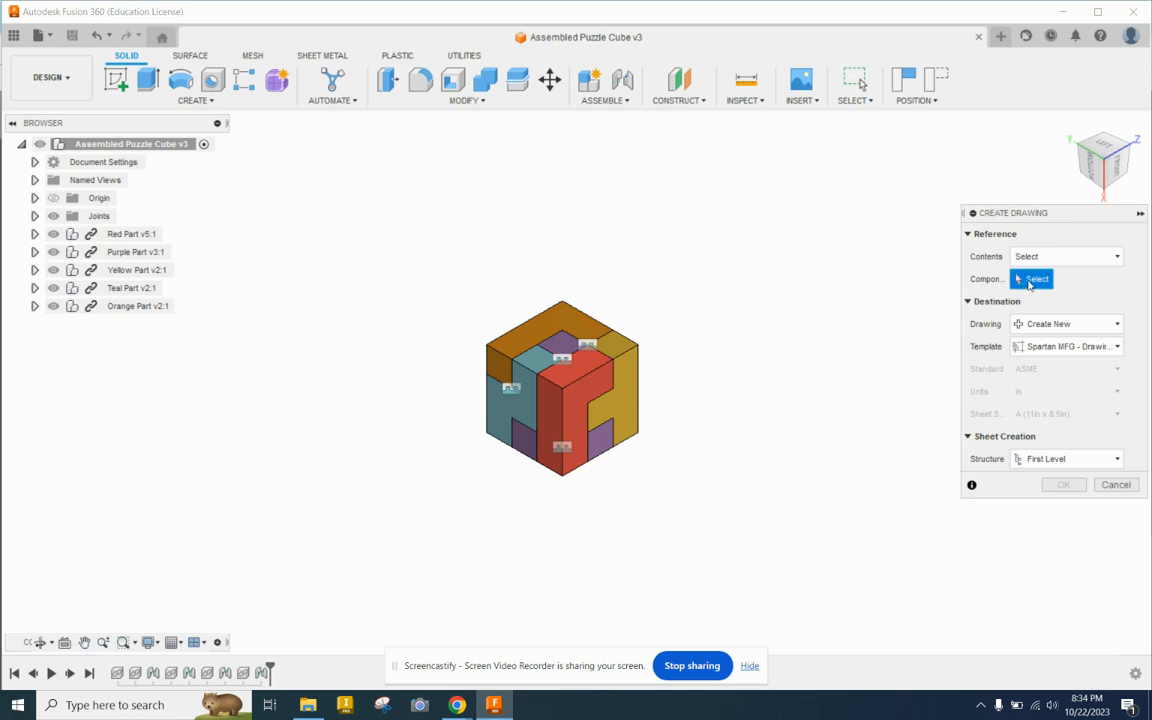
left_click(110, 234)
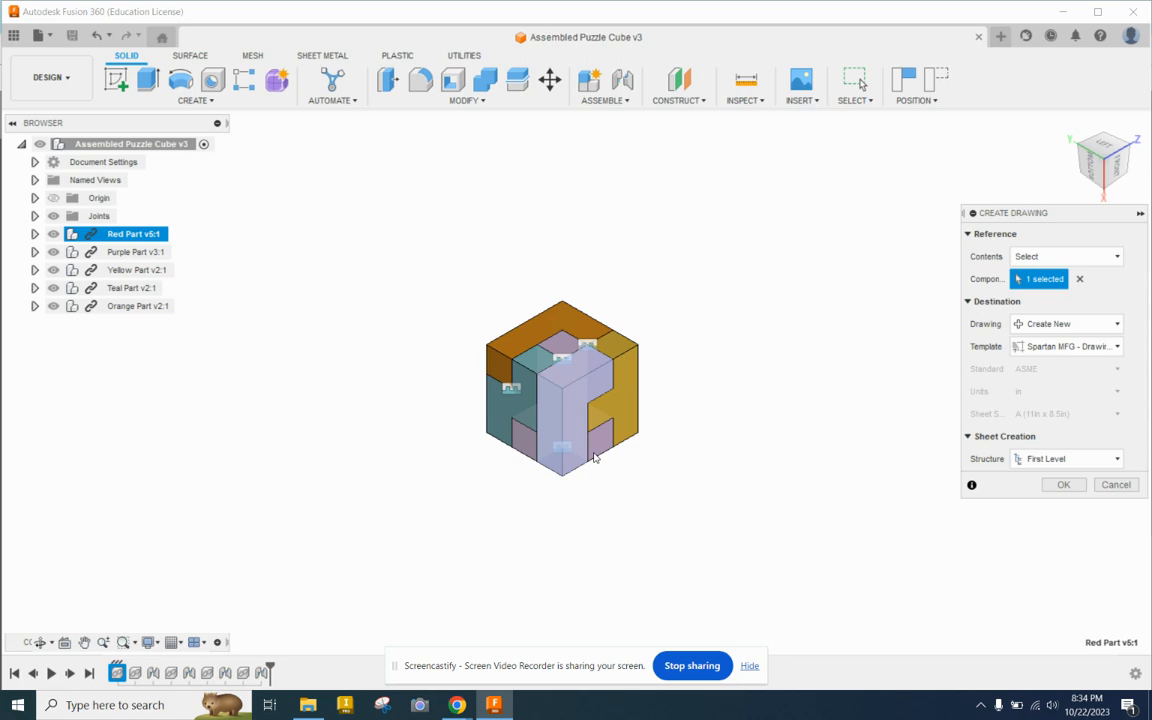
Step: Create the new drawing with the Spartan MFG - Drawing Template from the Templates project
left_click(1018, 324)
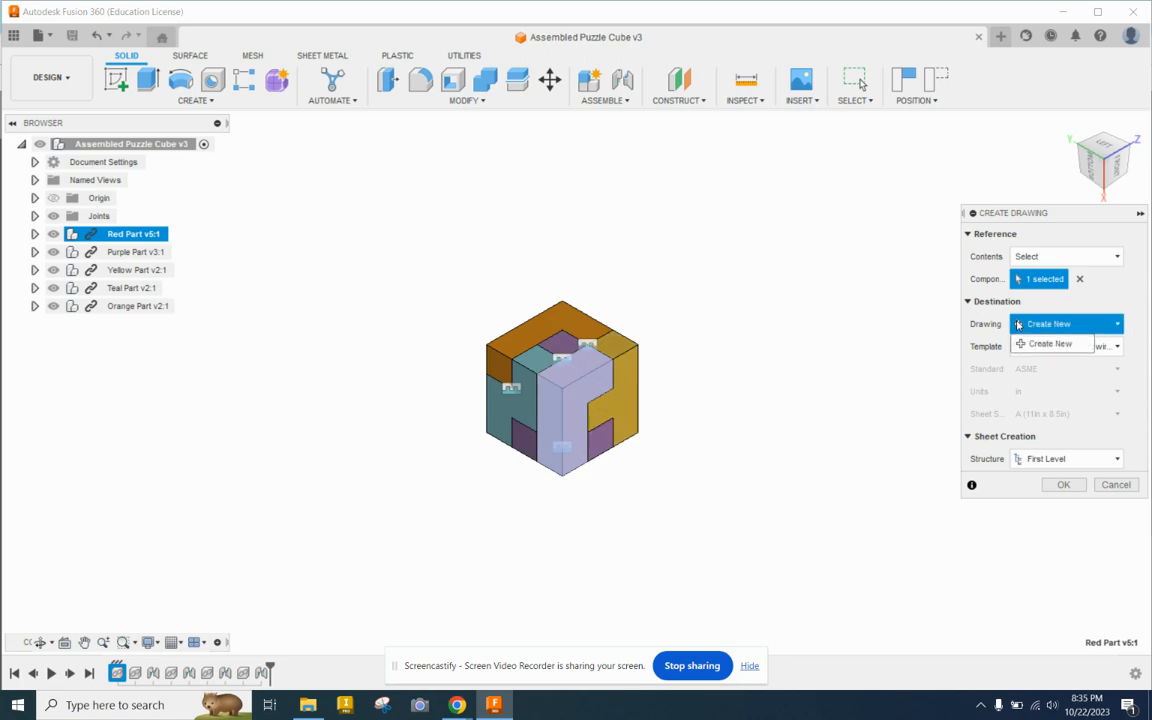
left_click(1032, 342)
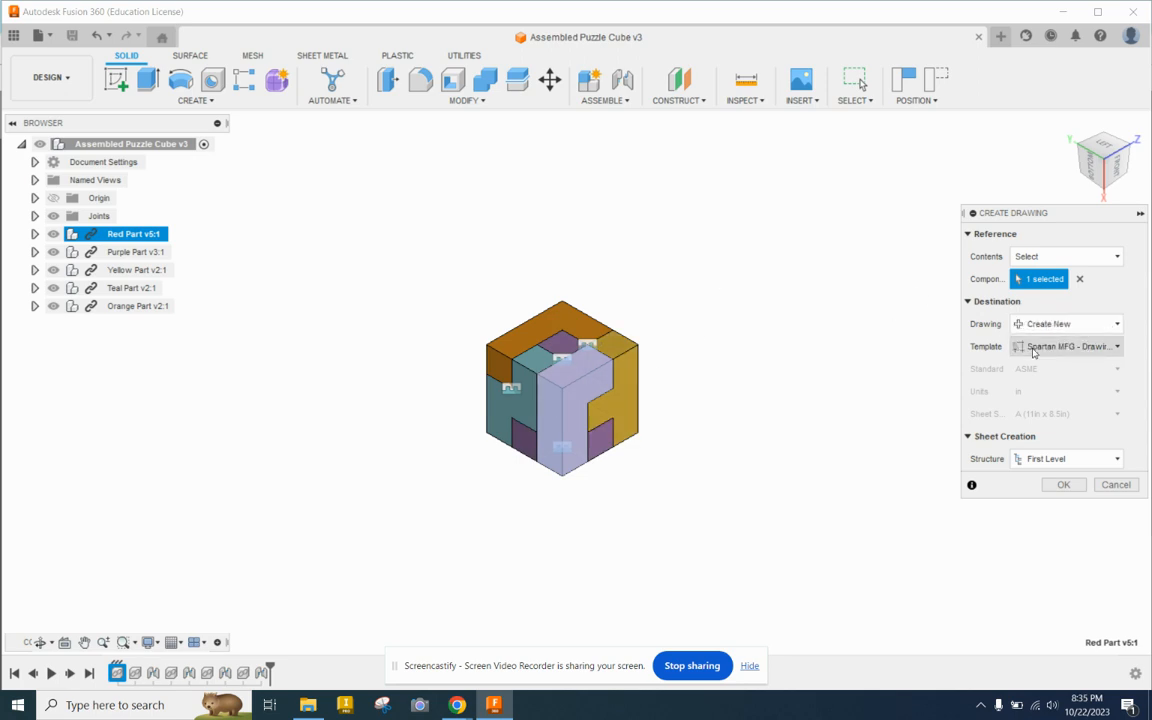
left_click(1033, 350)
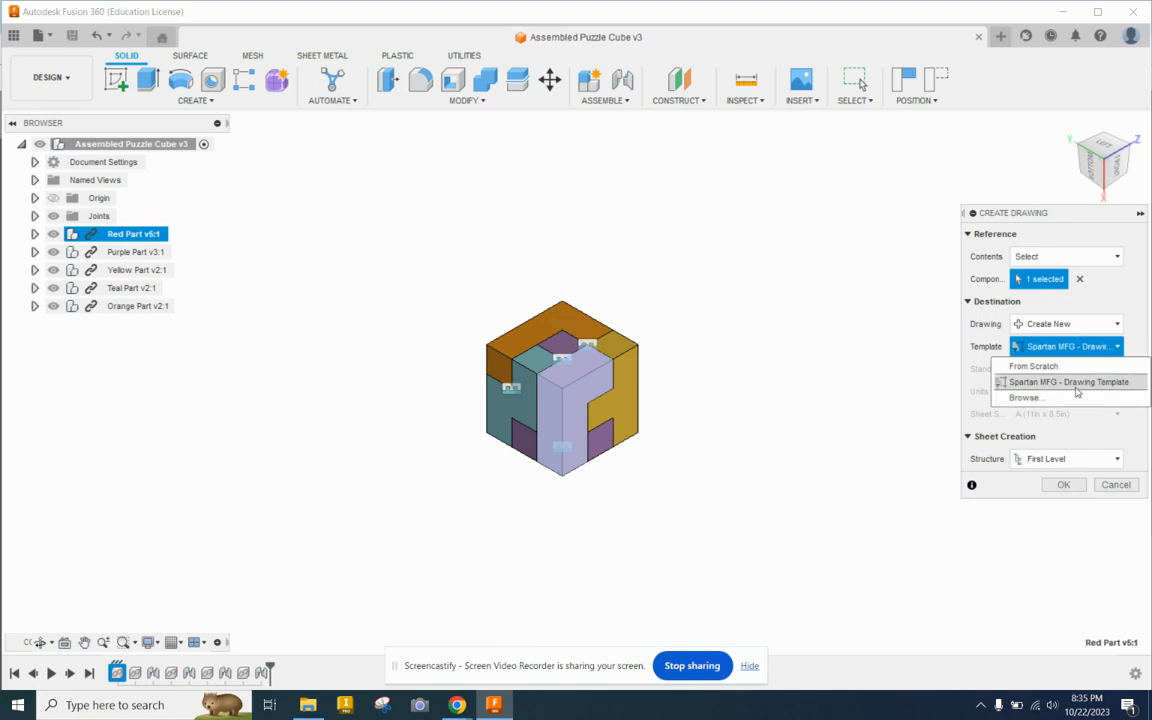
left_click(1030, 397)
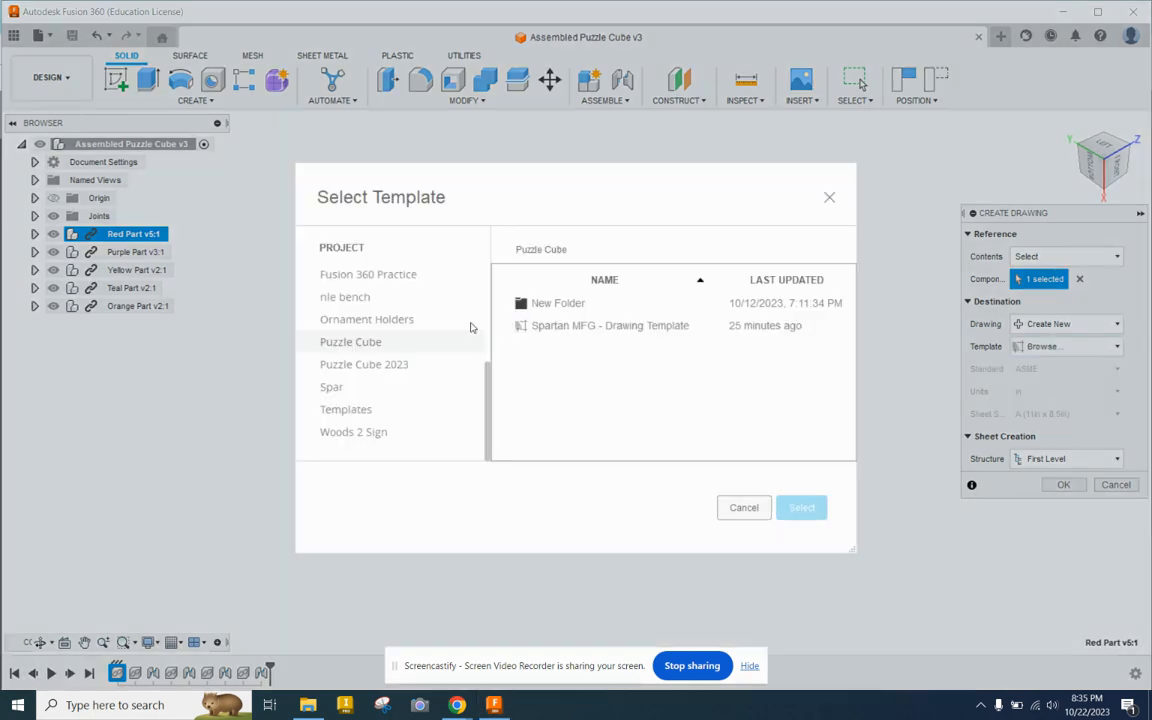
left_click(341, 410)
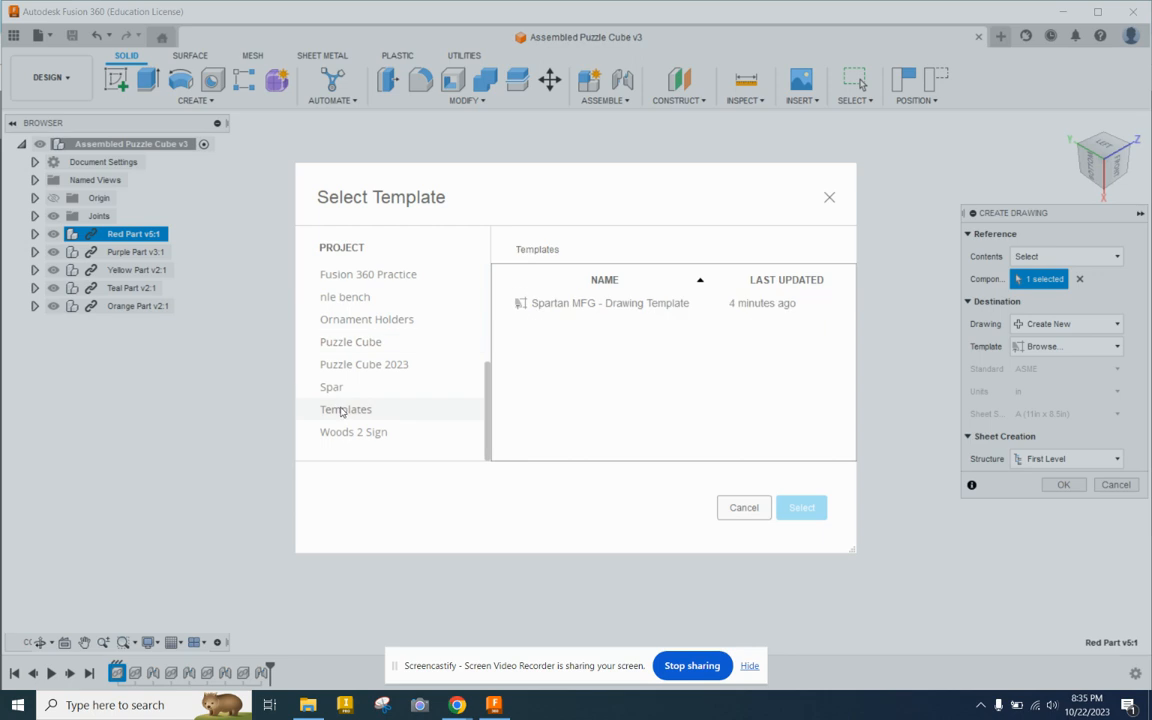
left_click(586, 304)
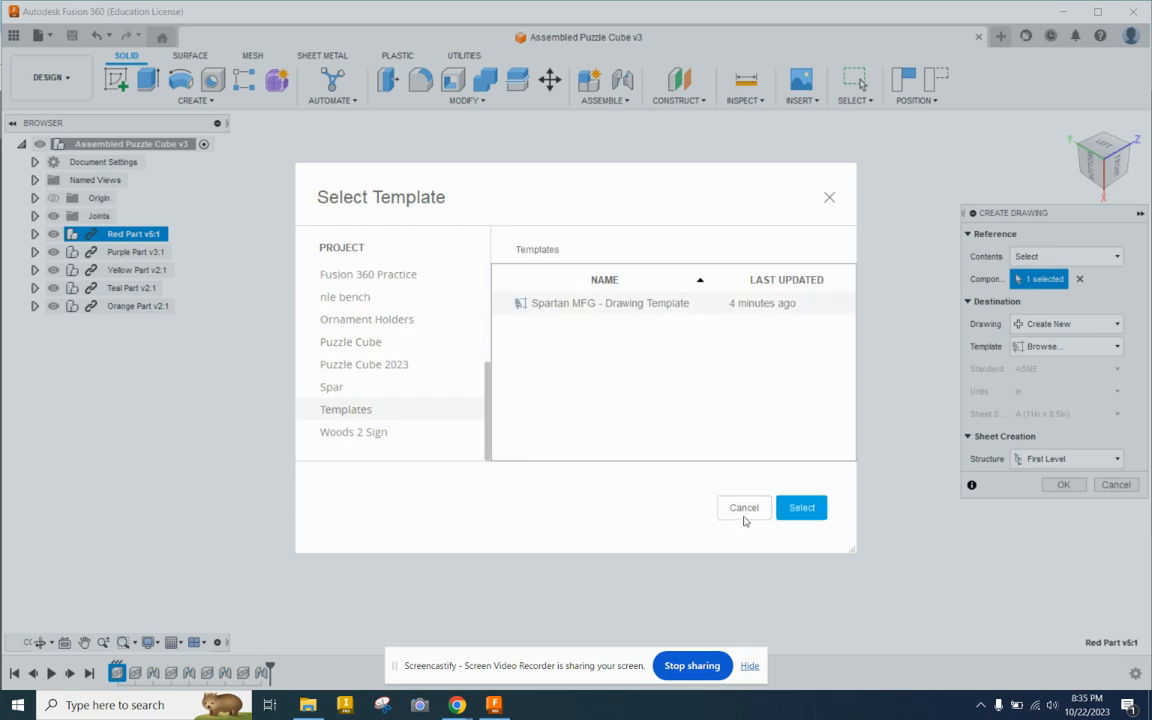
key("Return")
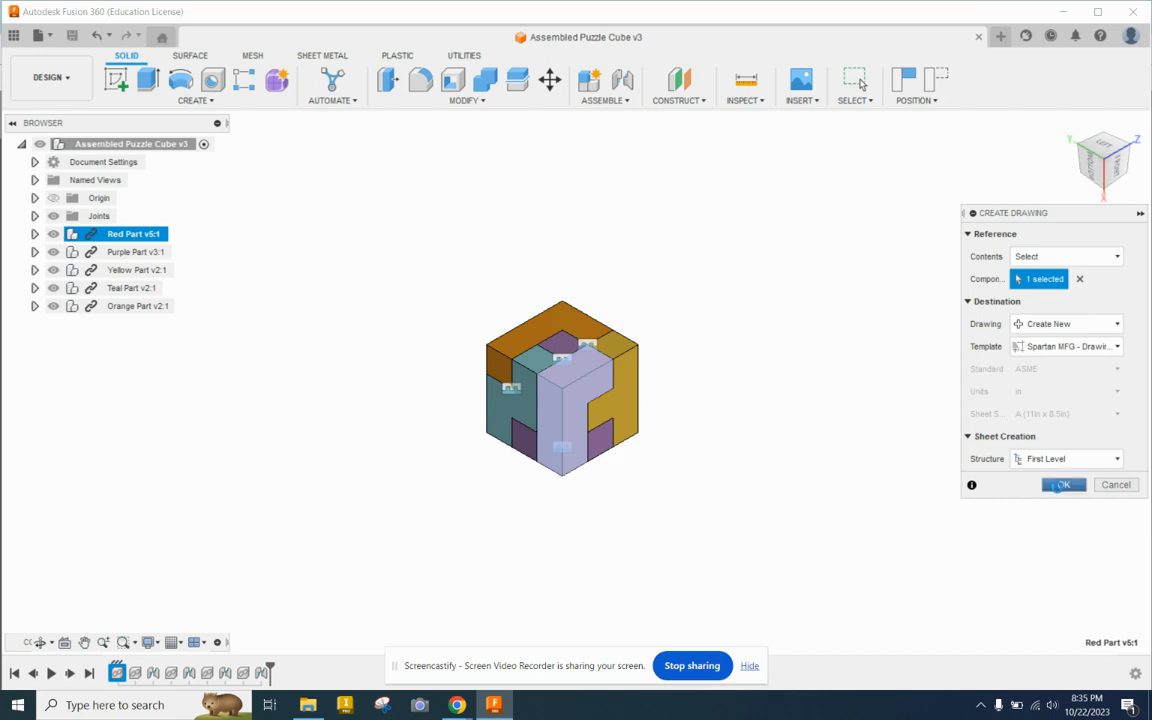
left_click(1059, 485)
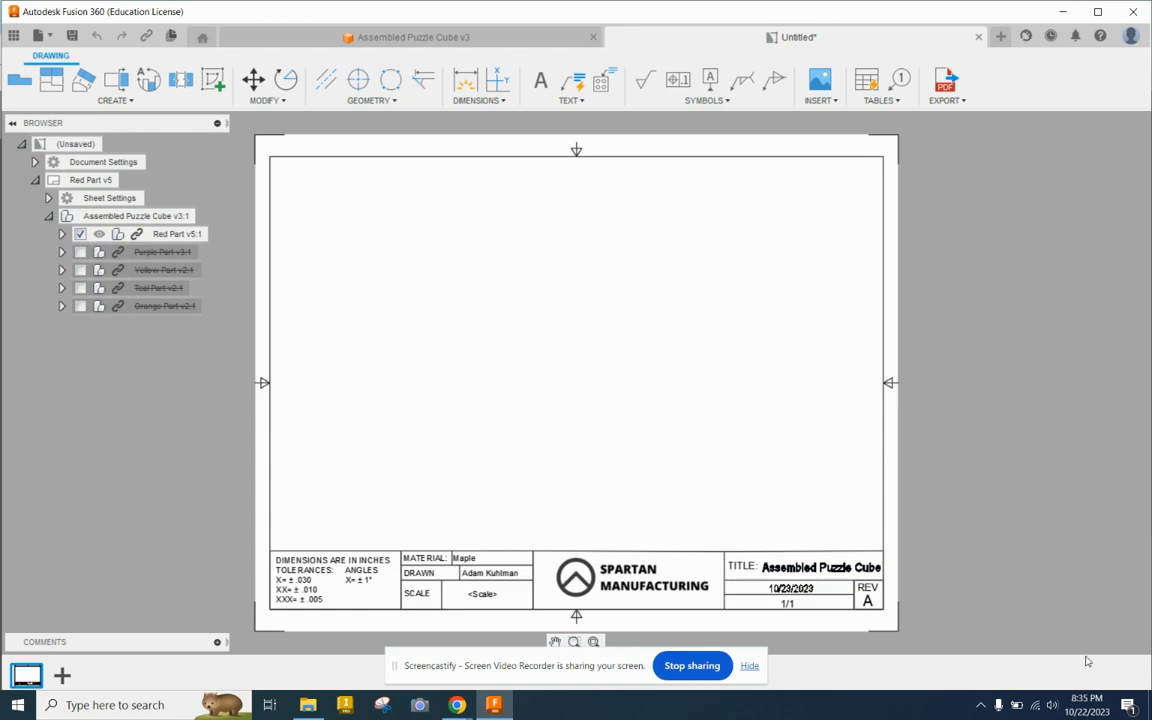
Step: Start a base view that uses the existing Assembled Puzzle Cube v3:1 reference
mouse_move(1080, 710)
left_click(30, 84)
left_click(16, 84)
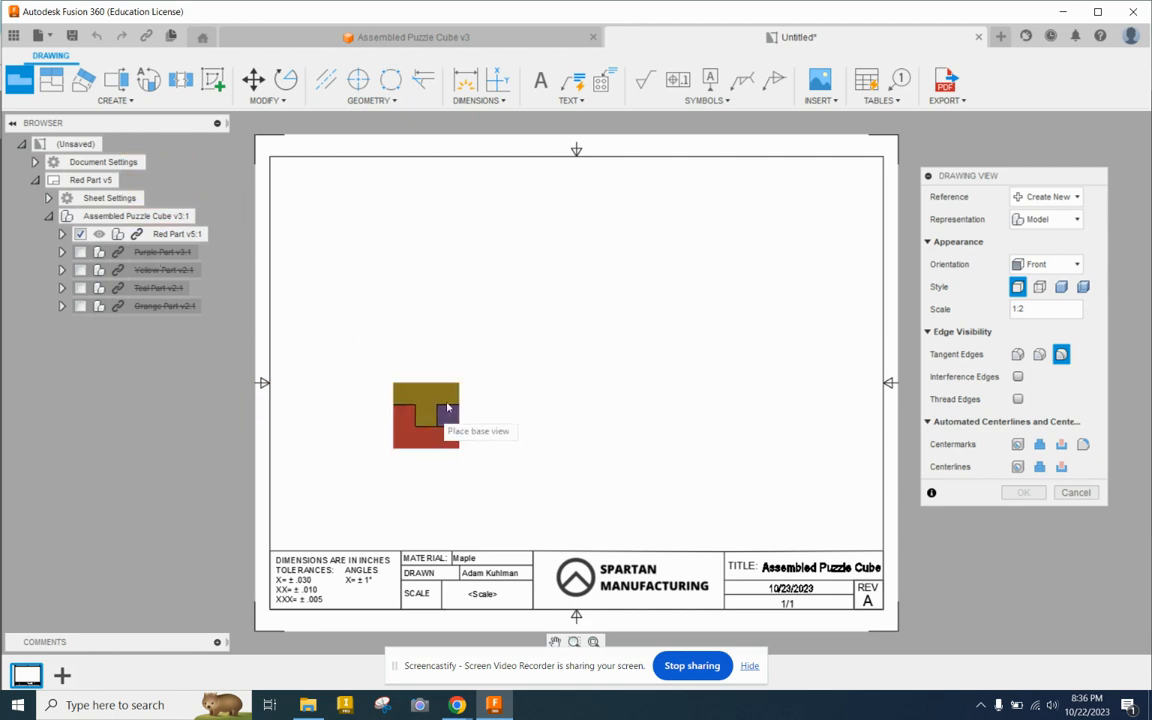
left_click(1030, 220)
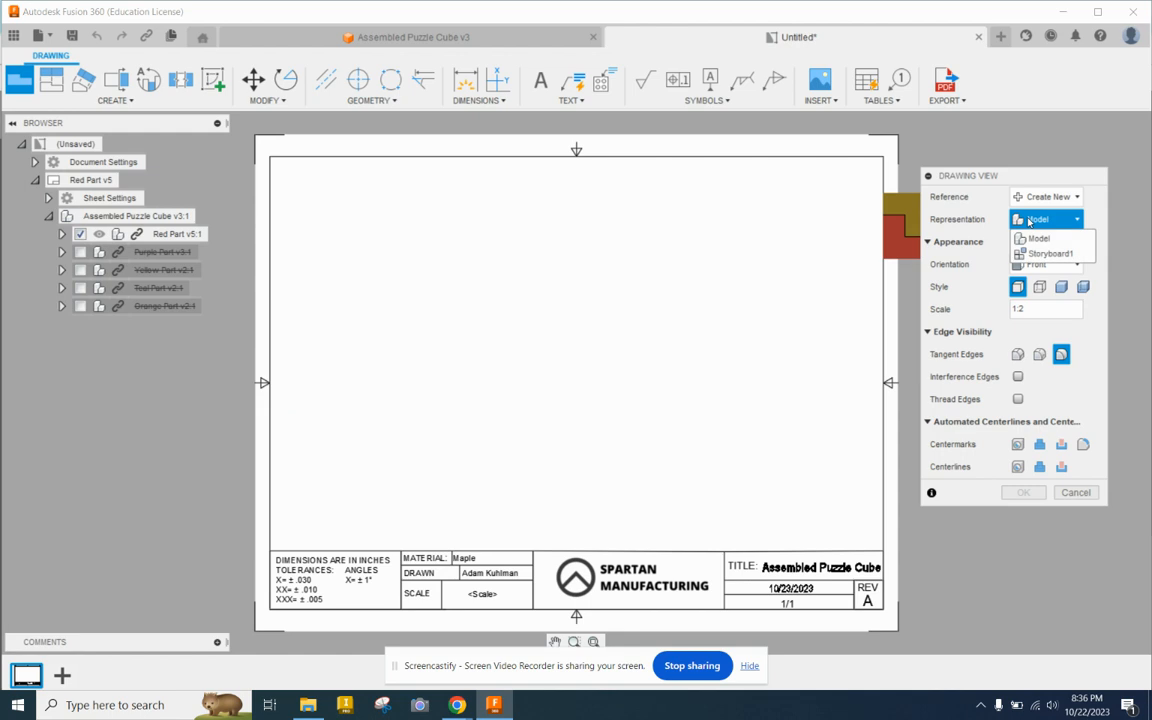
left_click(1030, 220)
left_click(1035, 197)
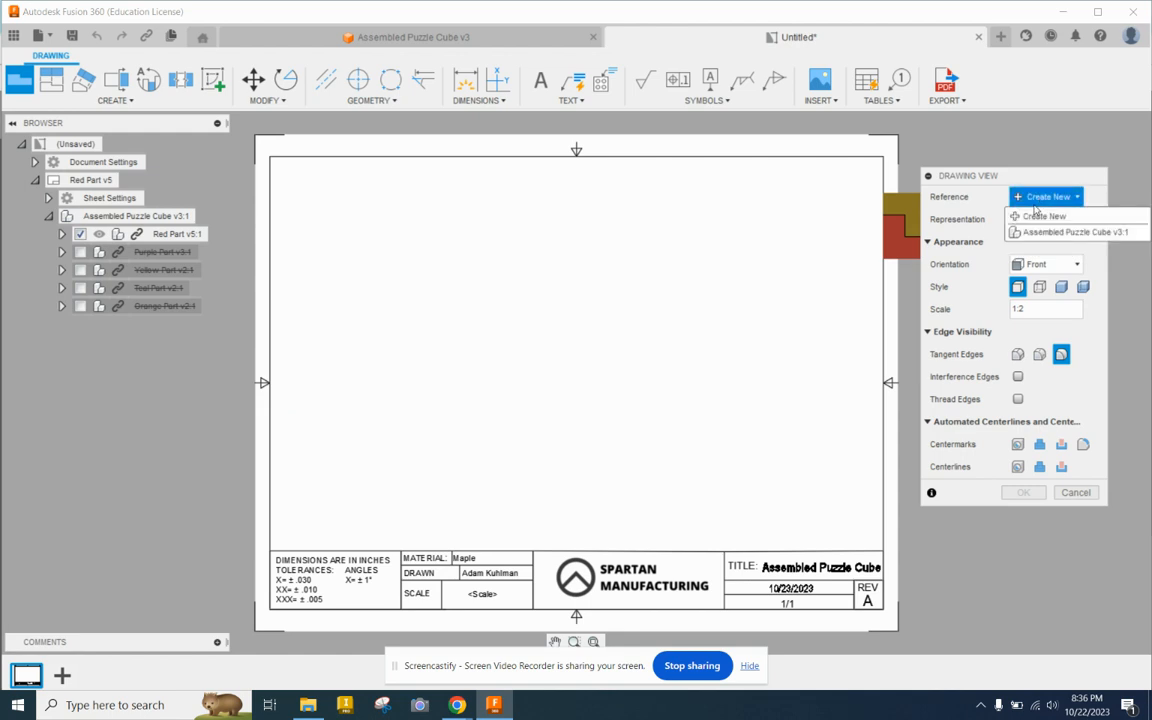
left_click(1035, 233)
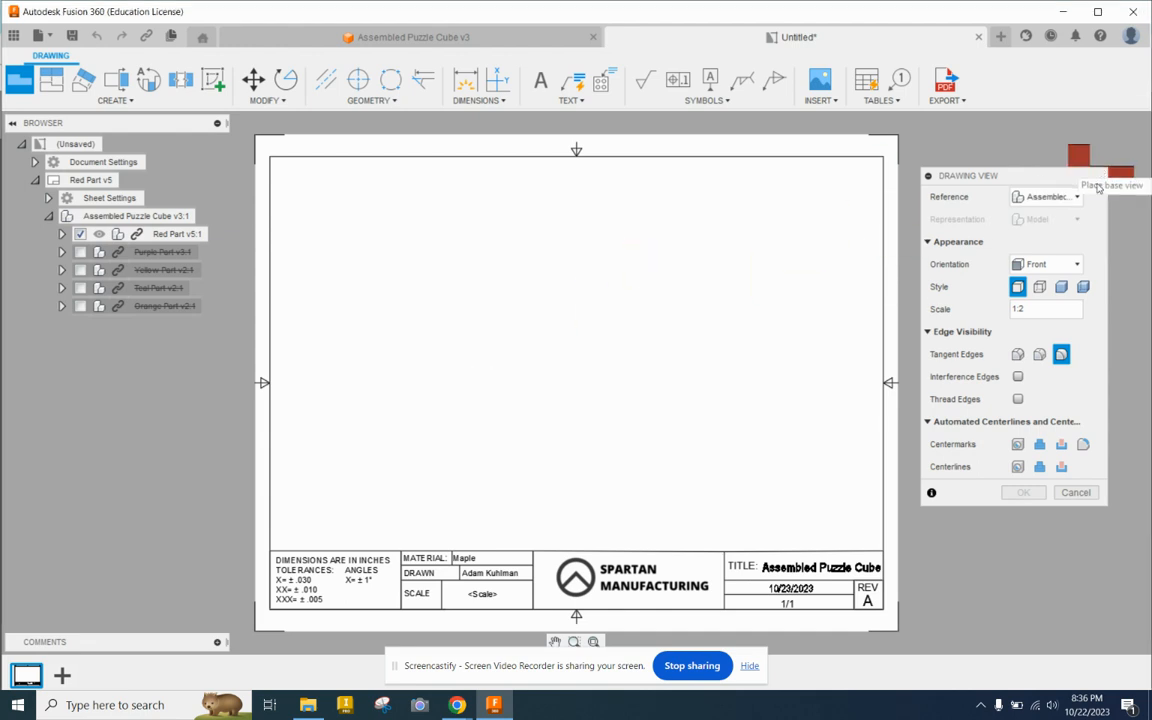
left_click(1045, 197)
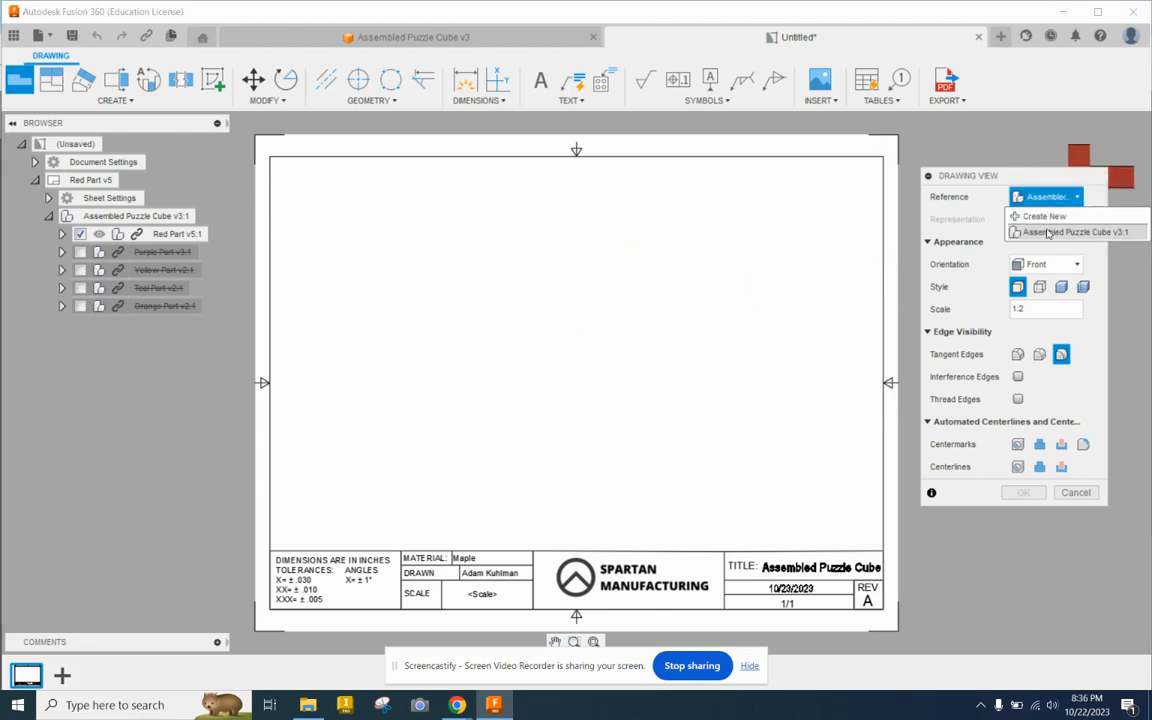
left_click(1047, 233)
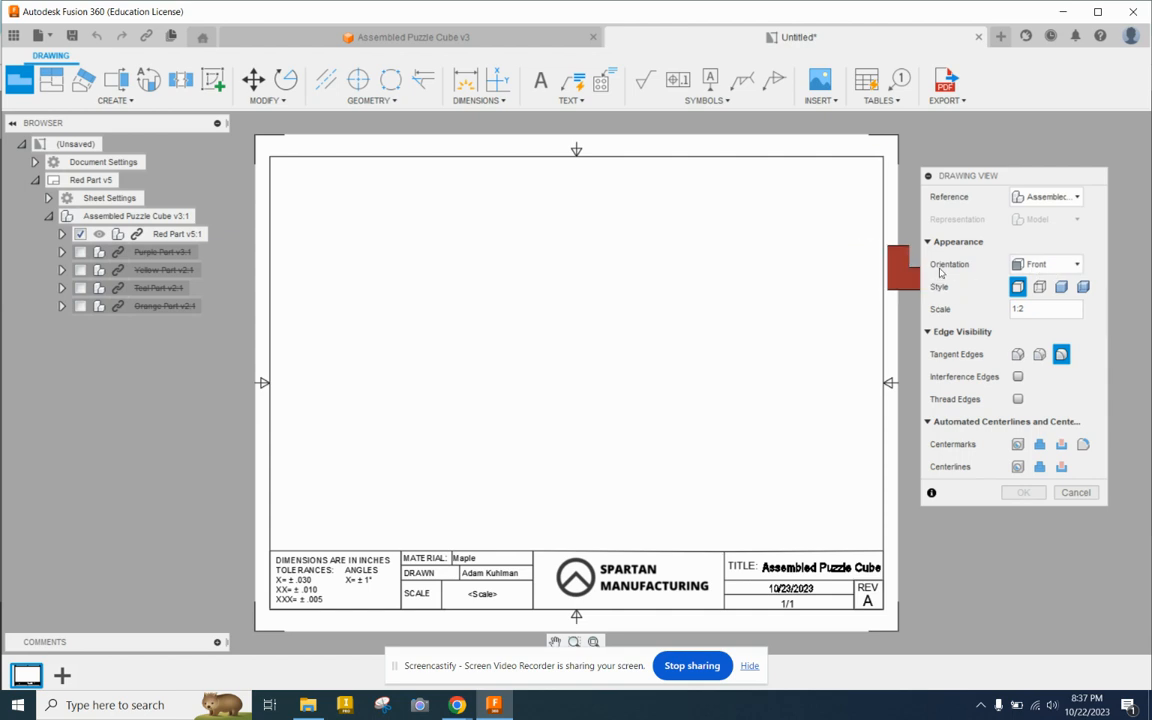
Step: Preview the base view in the Bottom, Right and Top orientations, then return it to Front
left_click(1045, 264)
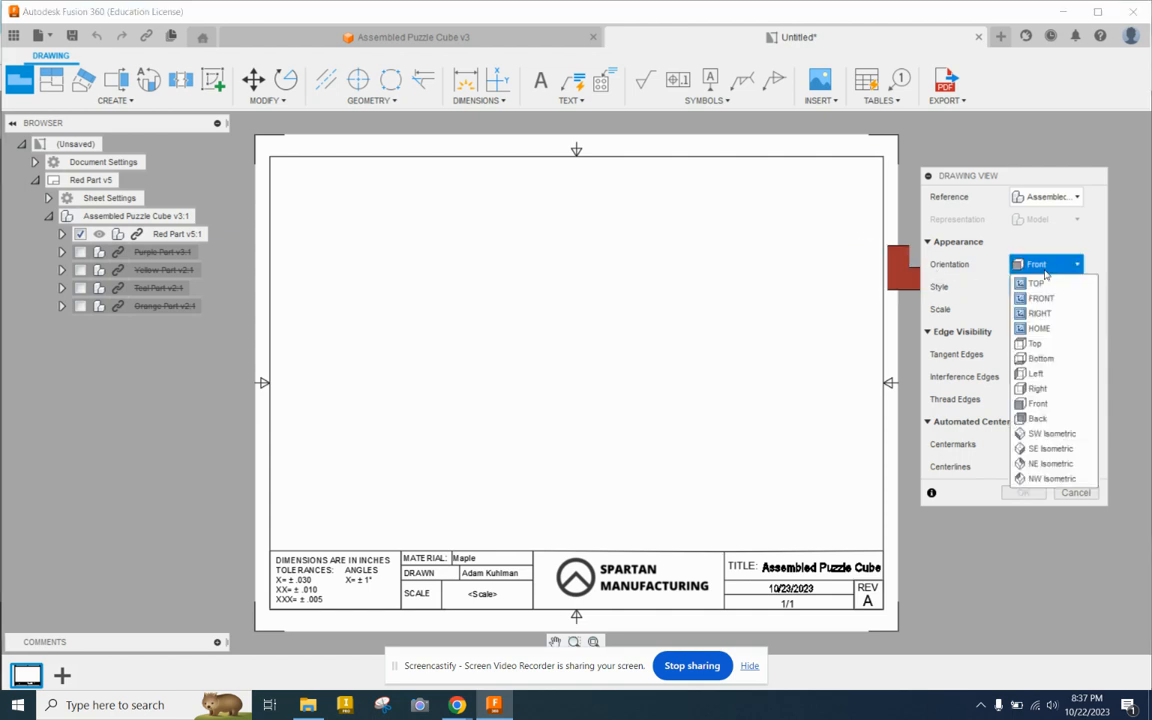
left_click(1040, 358)
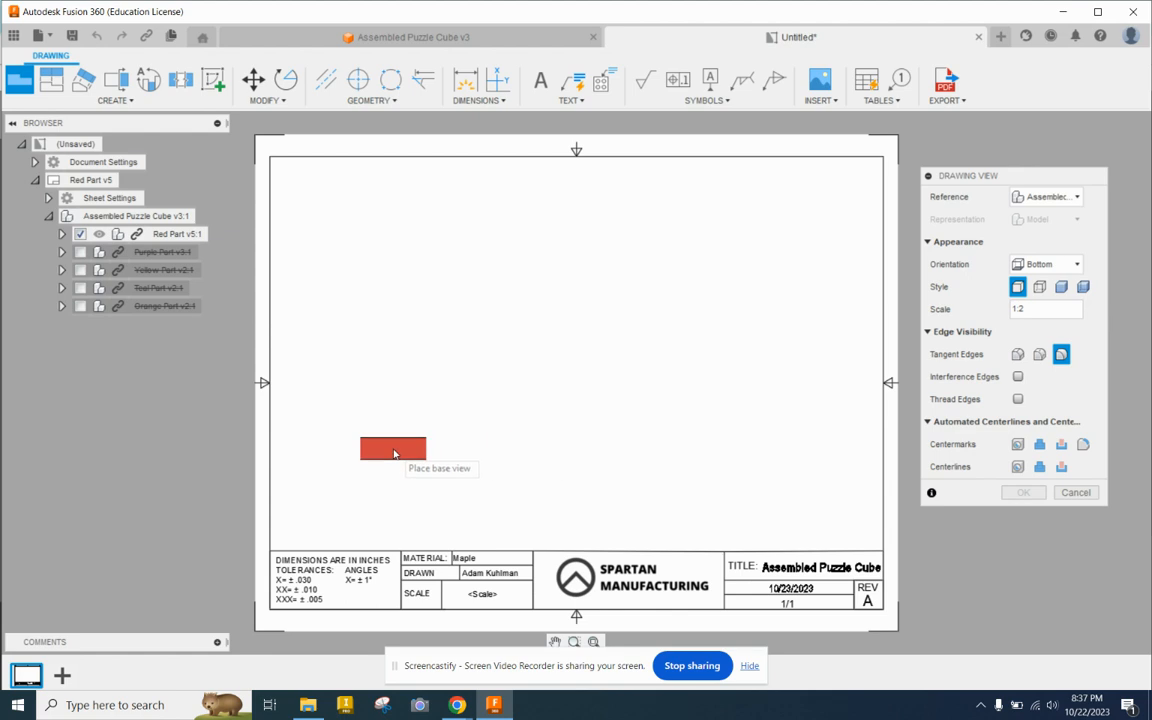
left_click(1045, 264)
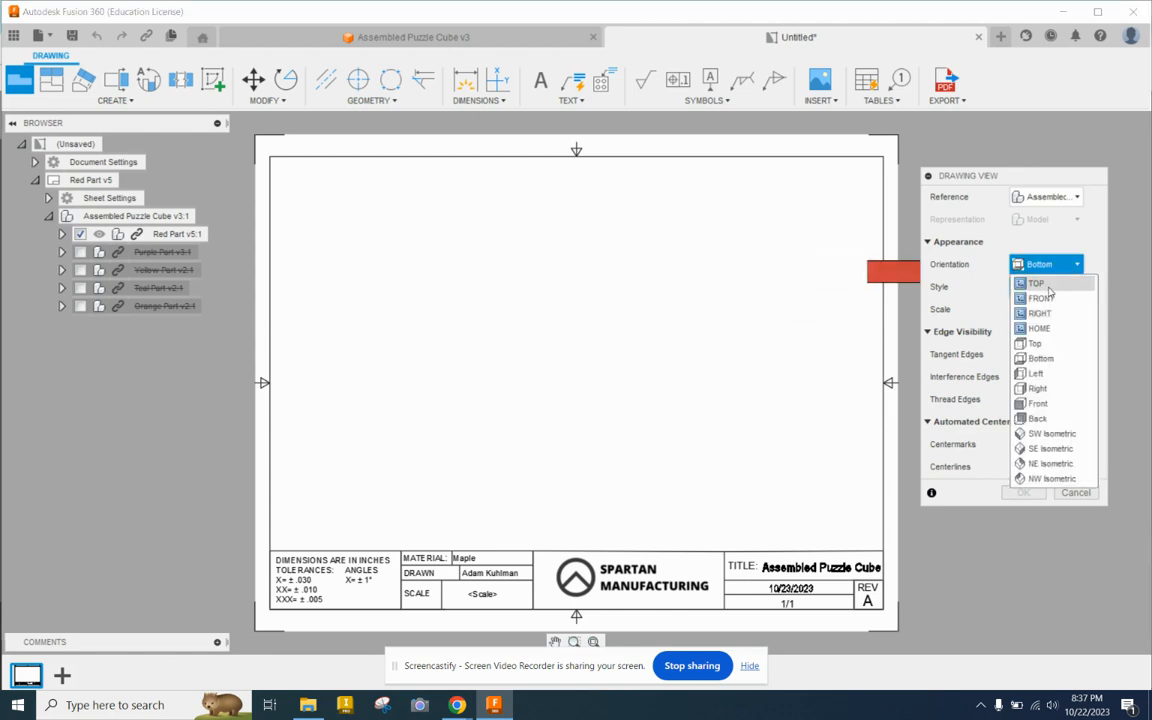
left_click(1036, 388)
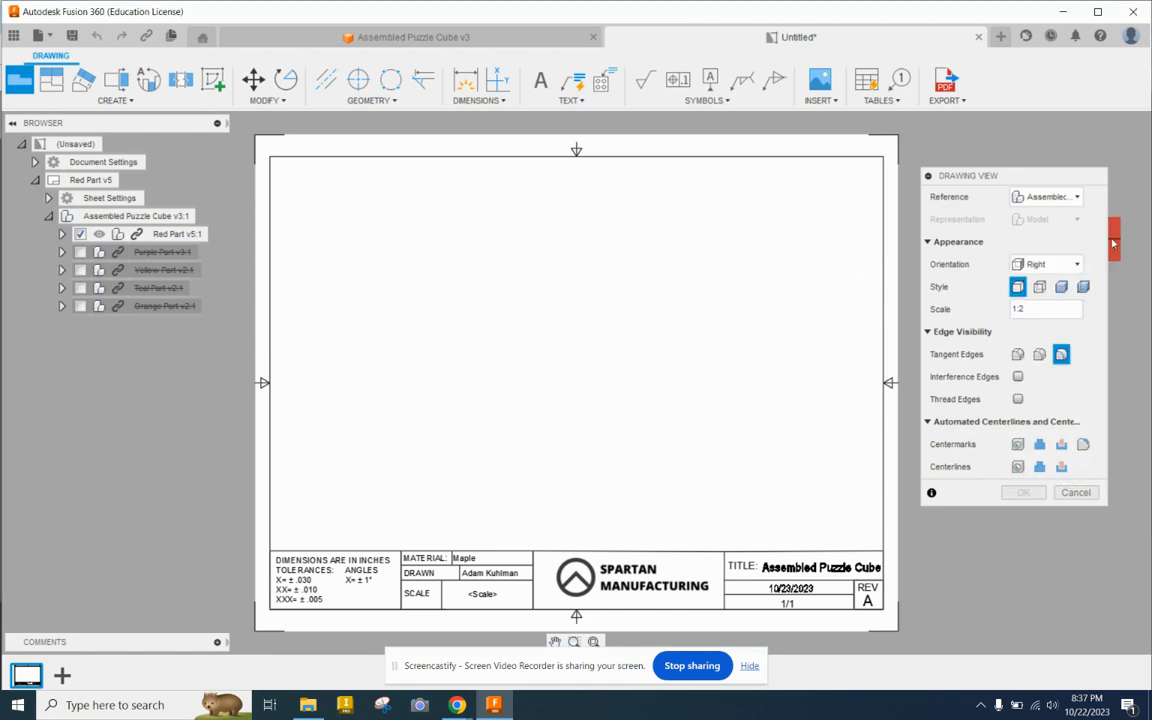
left_click(1050, 264)
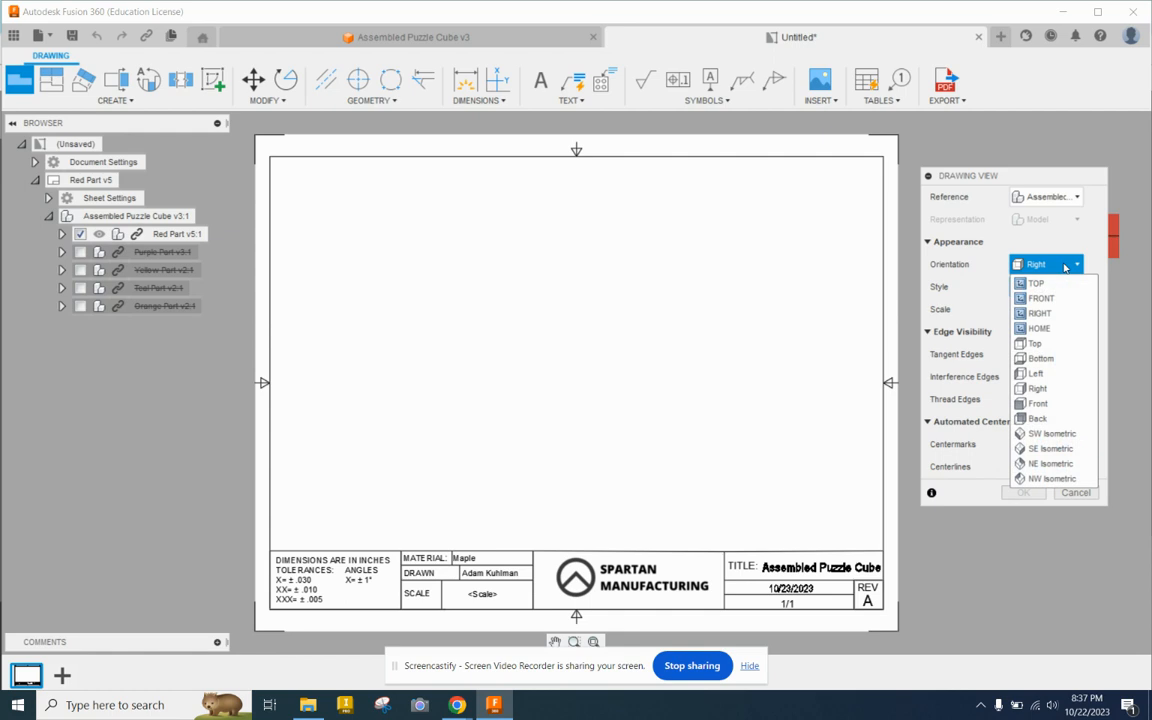
left_click(1041, 346)
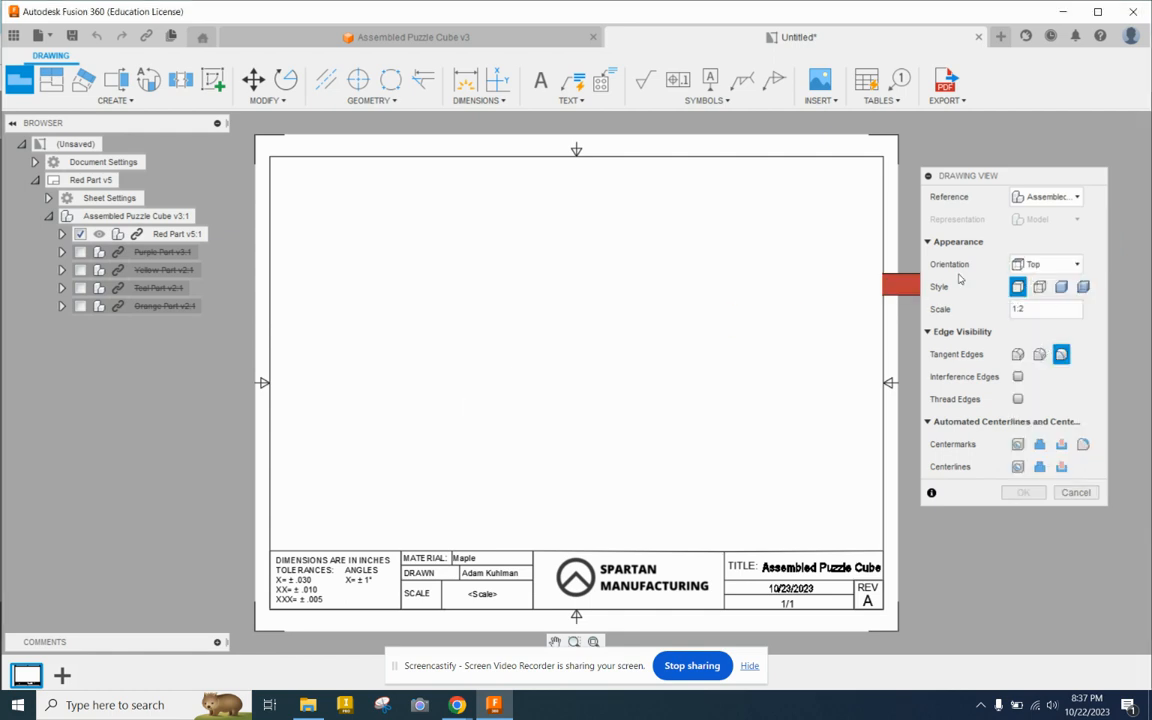
left_click(1040, 264)
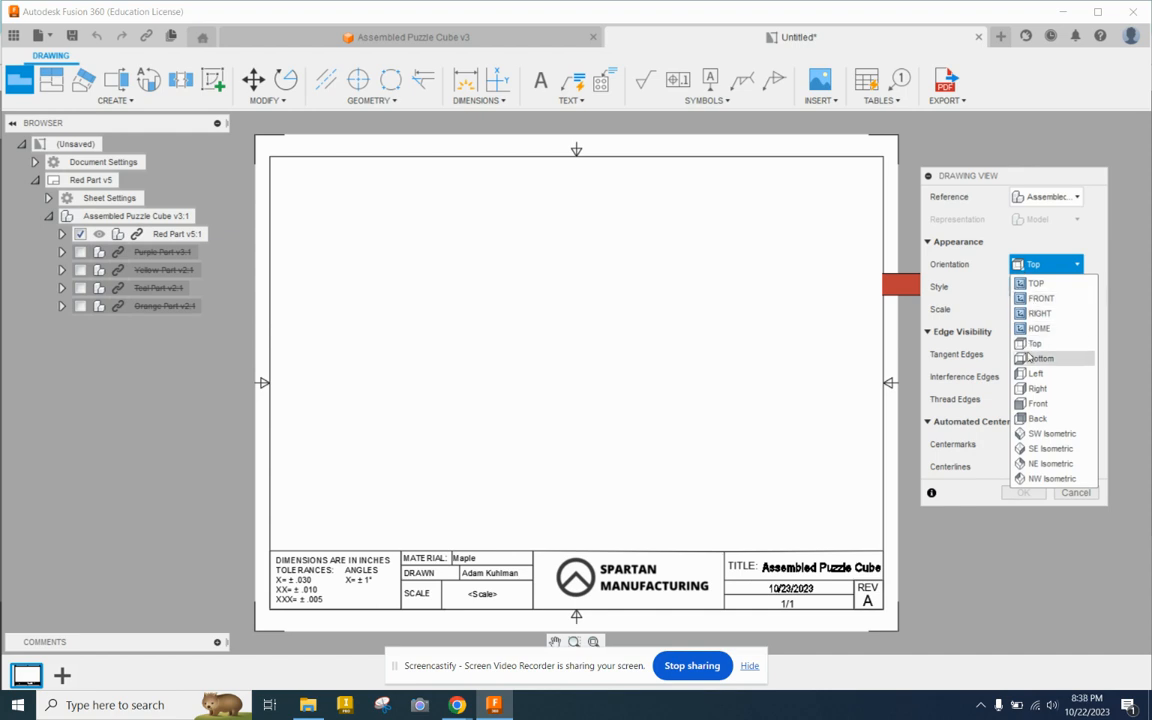
left_click(1038, 403)
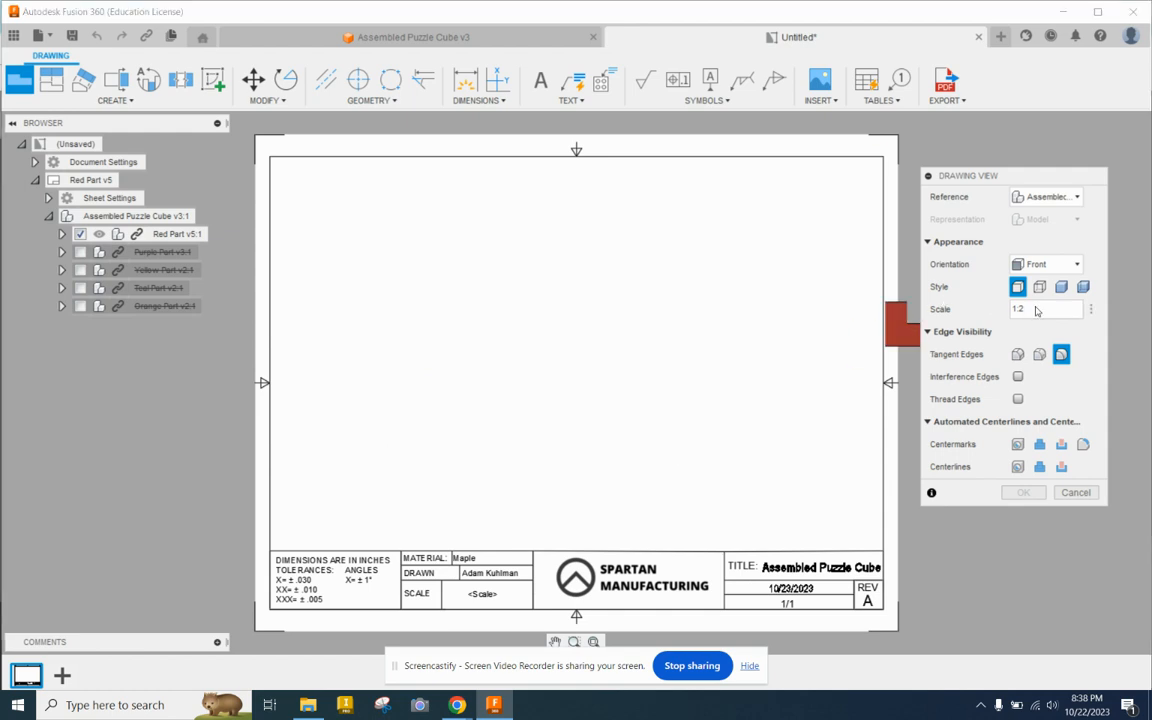
Step: Set the base view's scale to 1:1 and place the front view in the lower-left area of the sheet
left_click_drag(1036, 311, 1010, 313)
type("12")
key("BackSpace")
type(":2")
key("BackSpace")
type("1")
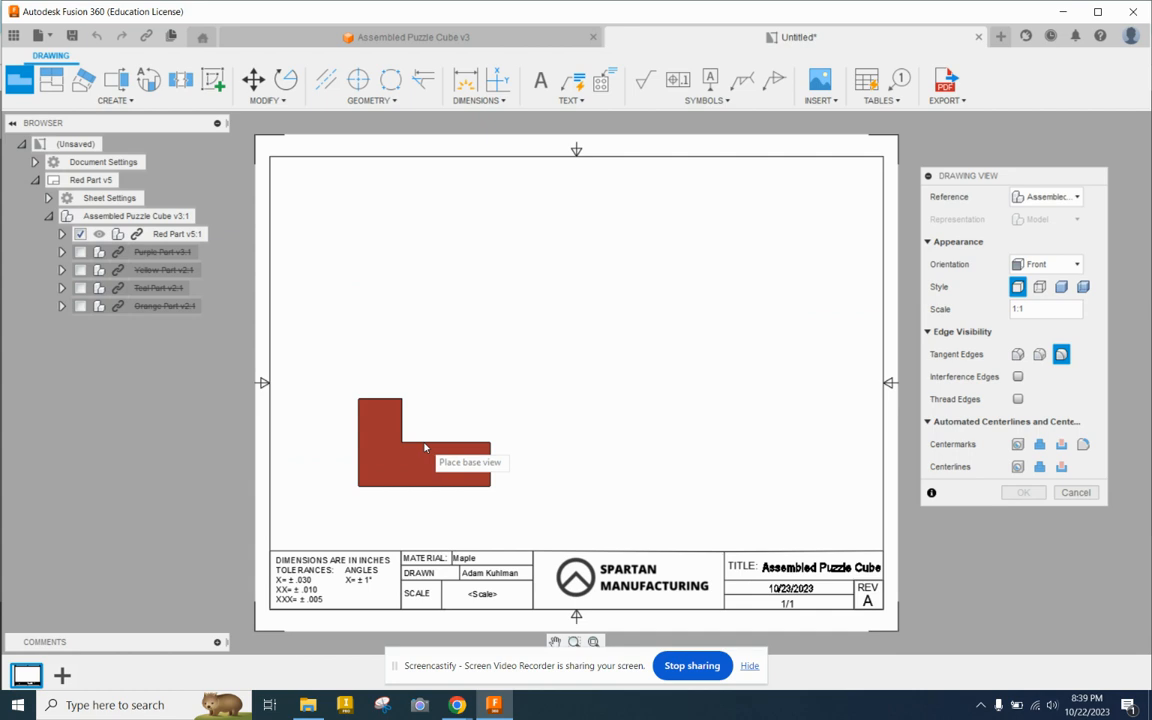
left_click(409, 456)
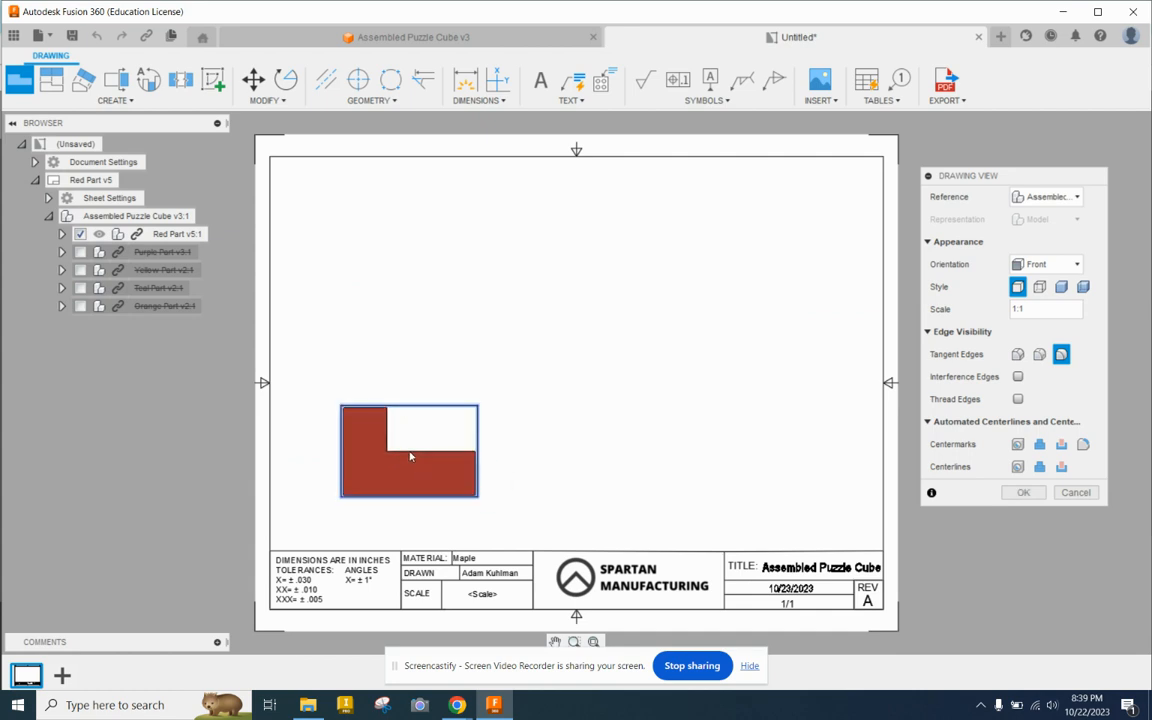
left_click(1018, 496)
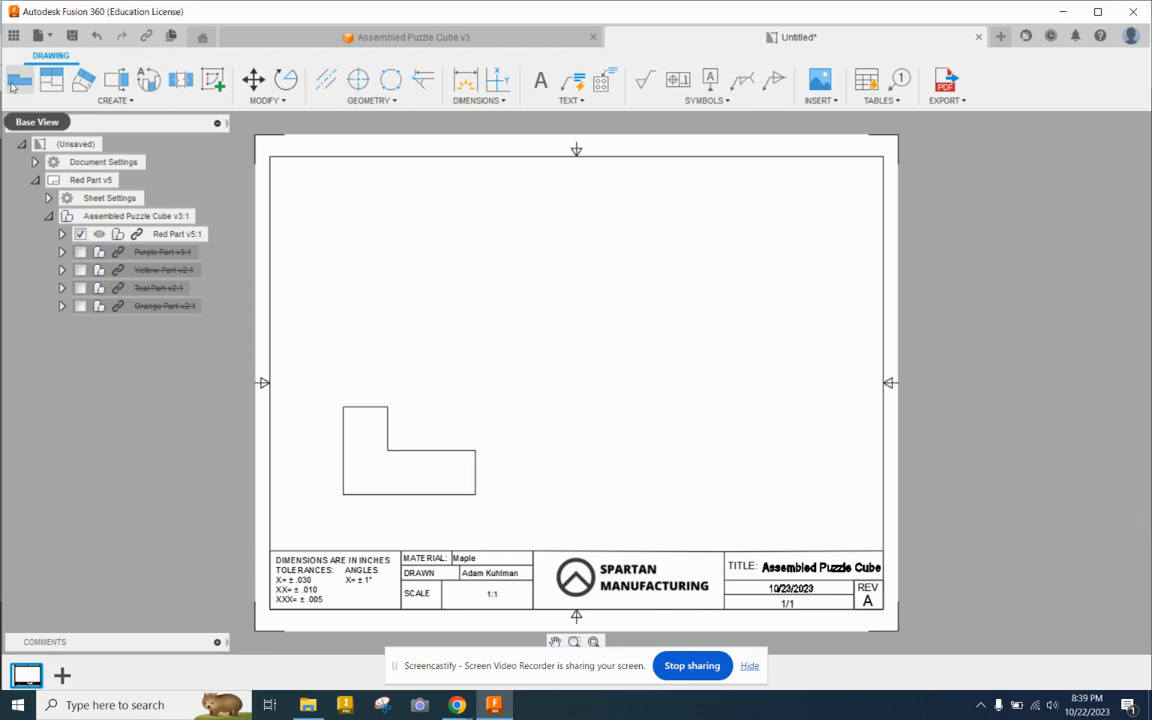
Step: Project a top view above the front view, a right view beside it, and an isometric view diagonally in the sheet's upper-right area
left_click(51, 81)
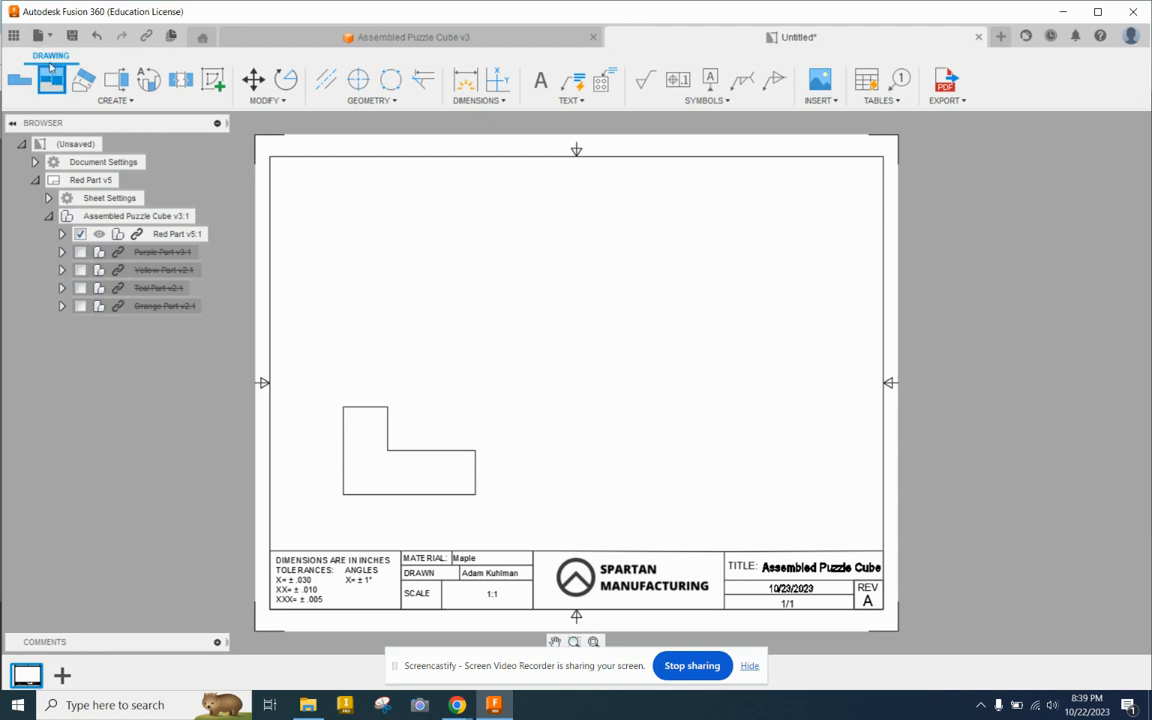
left_click(415, 420)
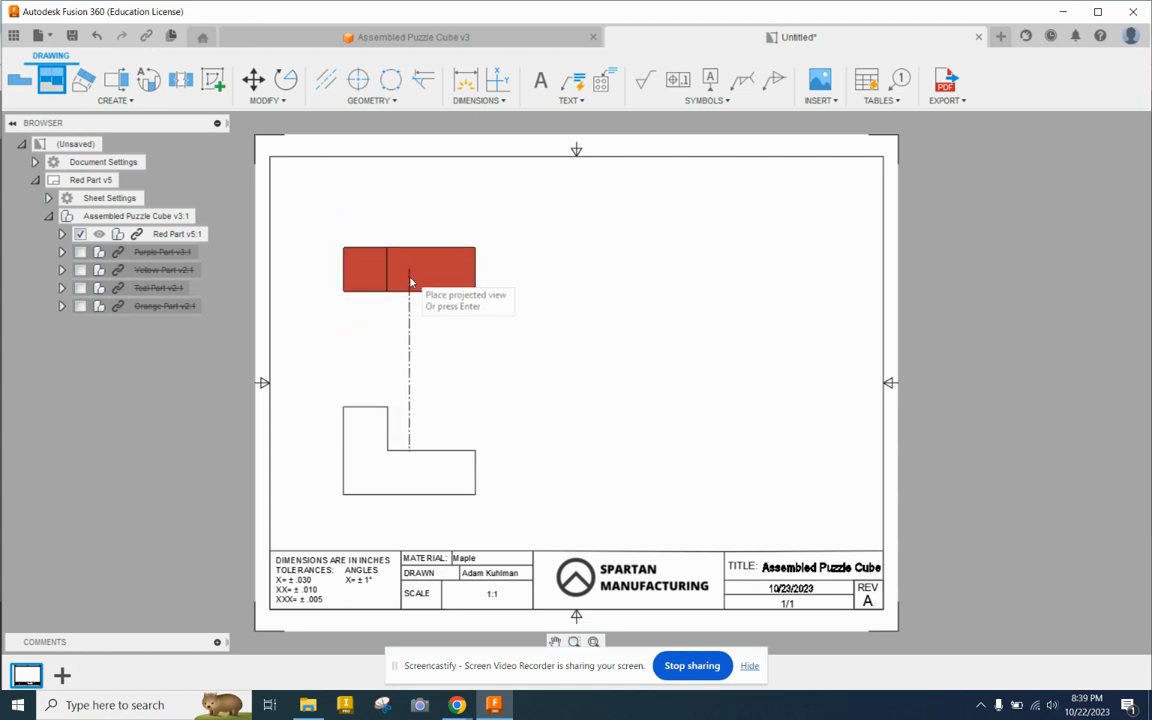
left_click(418, 266)
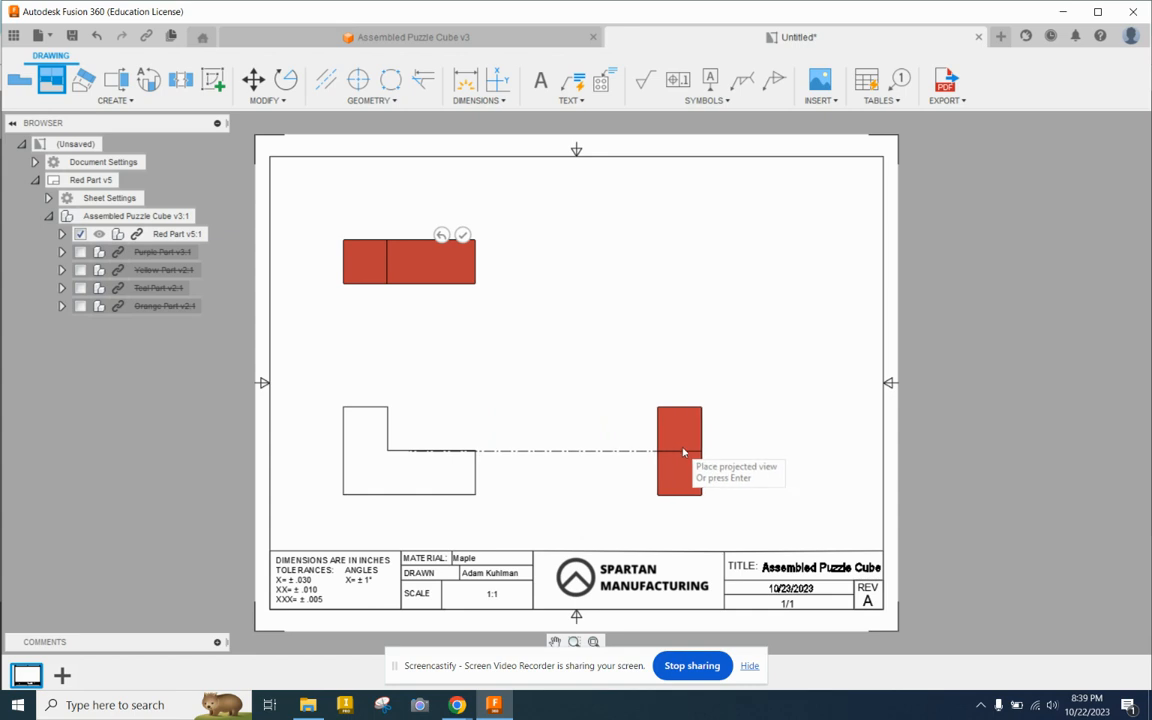
left_click(686, 450)
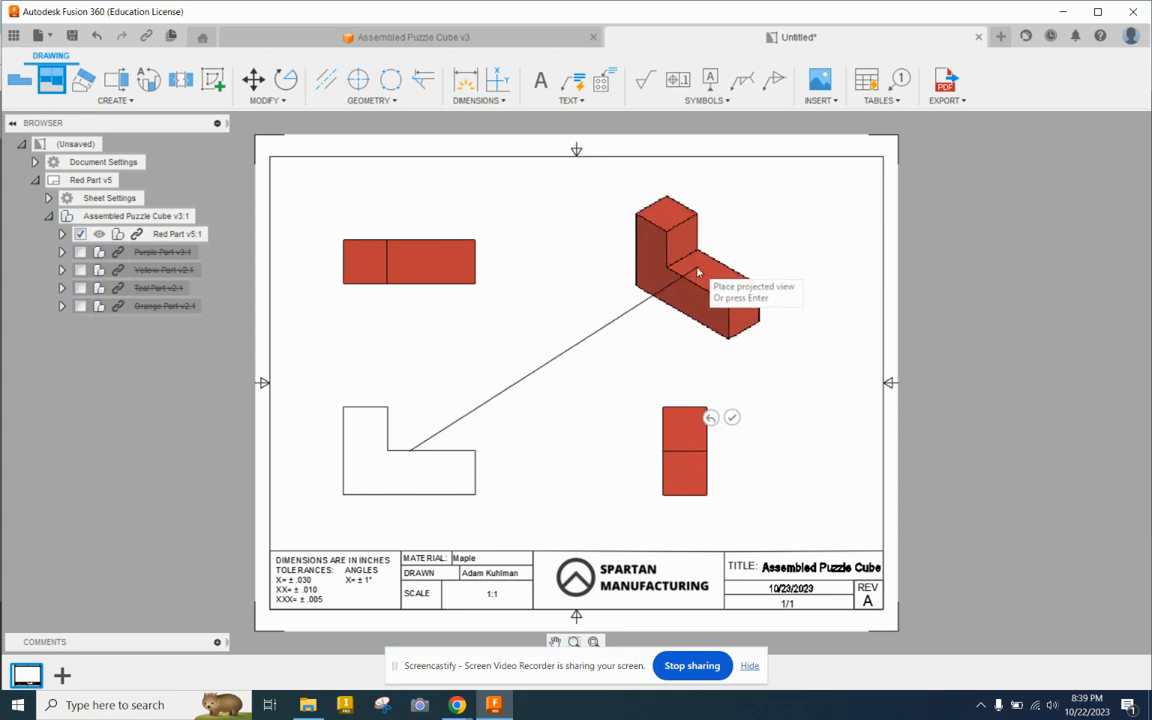
left_click(700, 268)
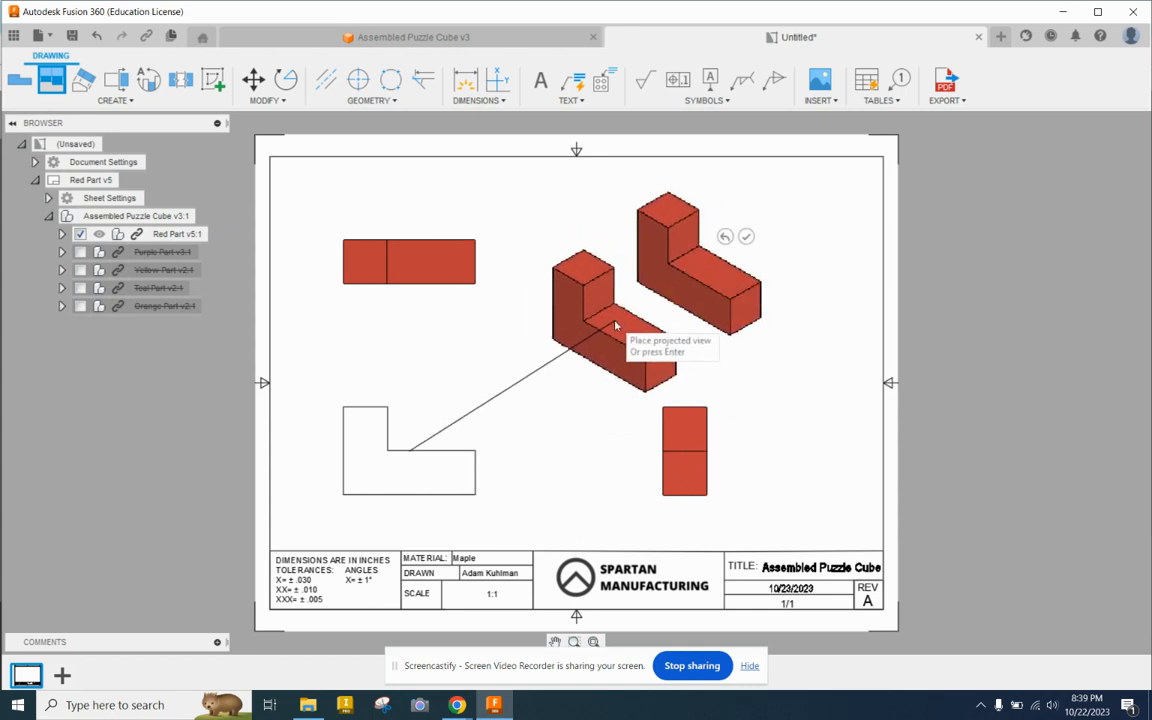
key("Return")
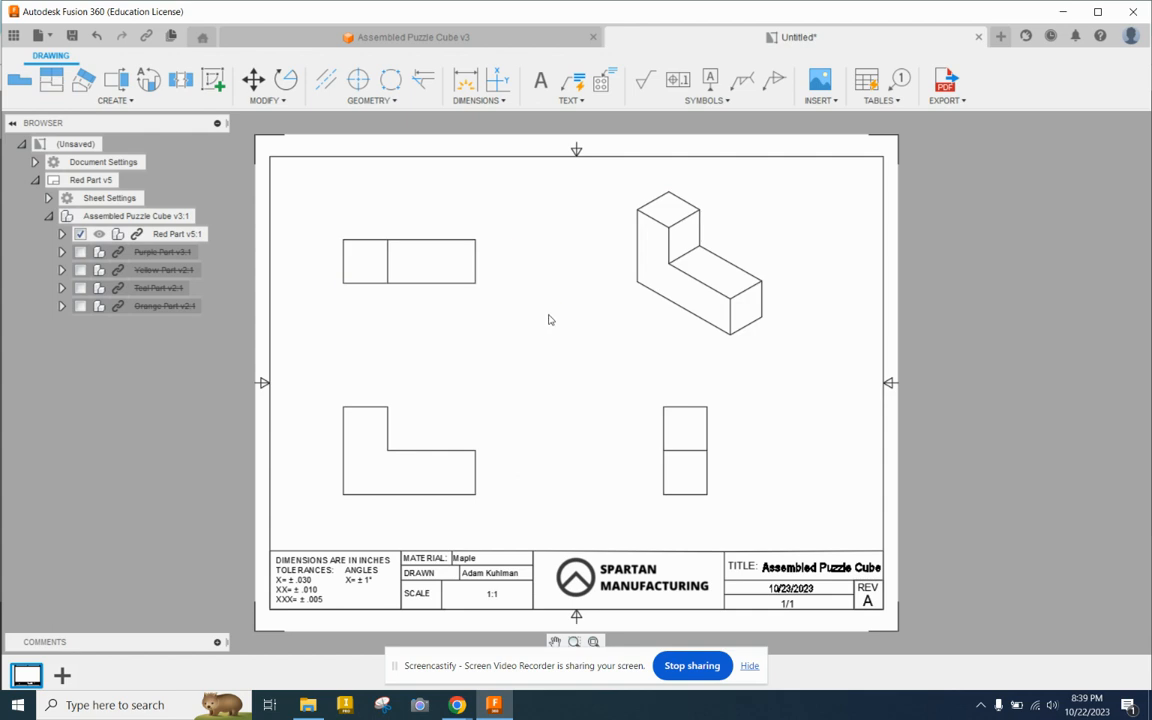
Step: Set the isometric view to the shaded style at scale 1.5 and move it inside the sheet's upper-right corner
double_click(649, 314)
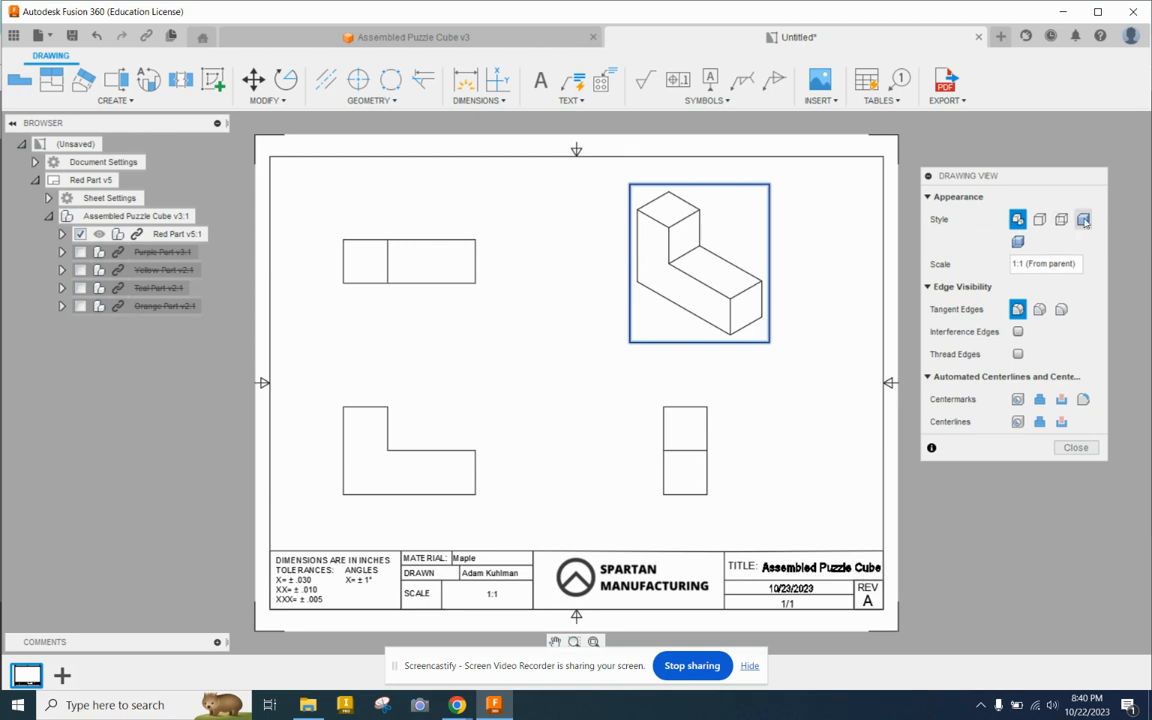
left_click(1084, 221)
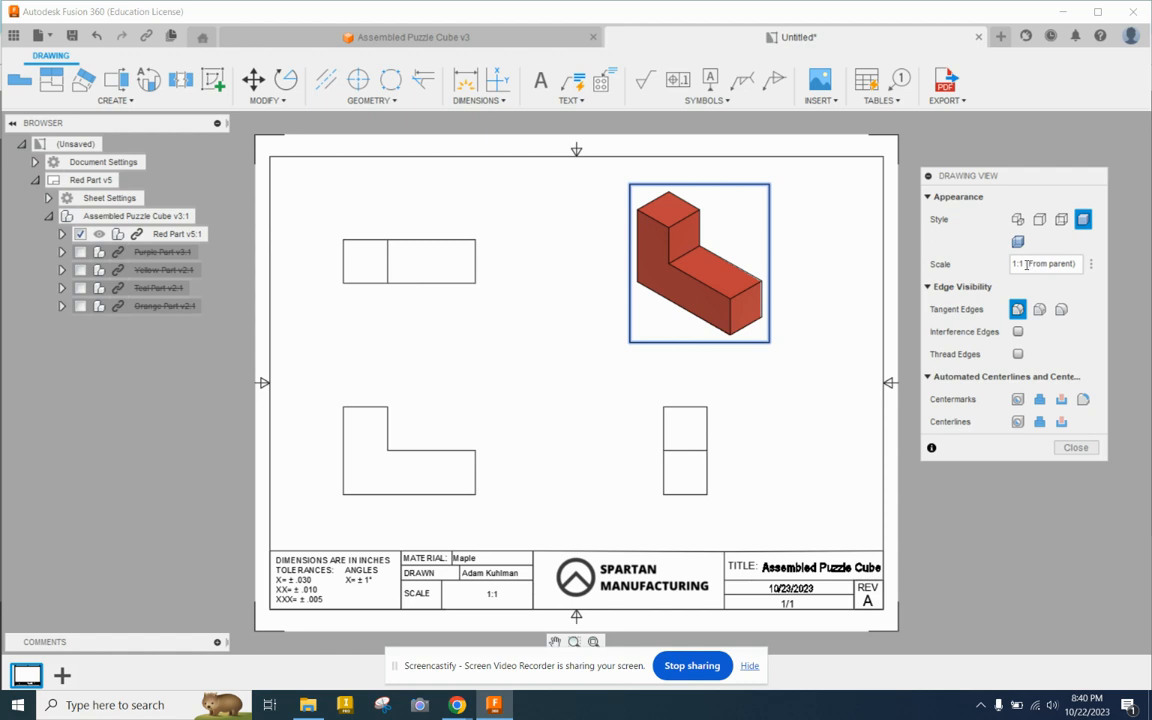
left_click_drag(1031, 264, 1008, 264)
type(".51.5")
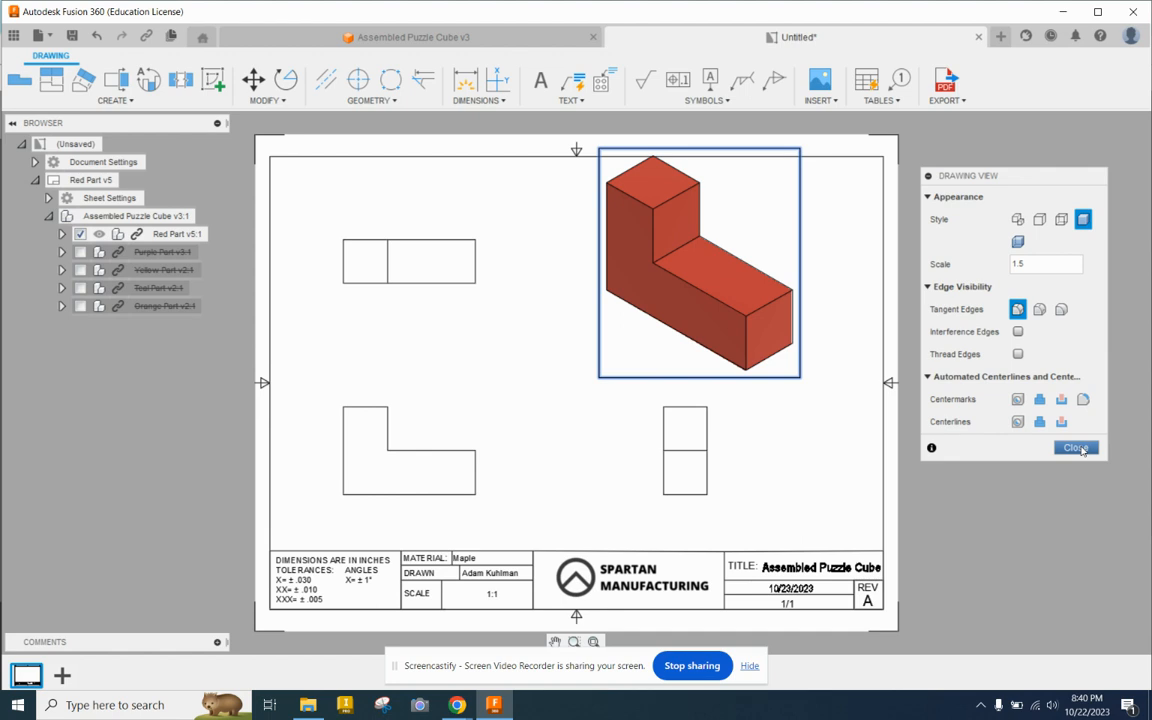
left_click(1077, 449)
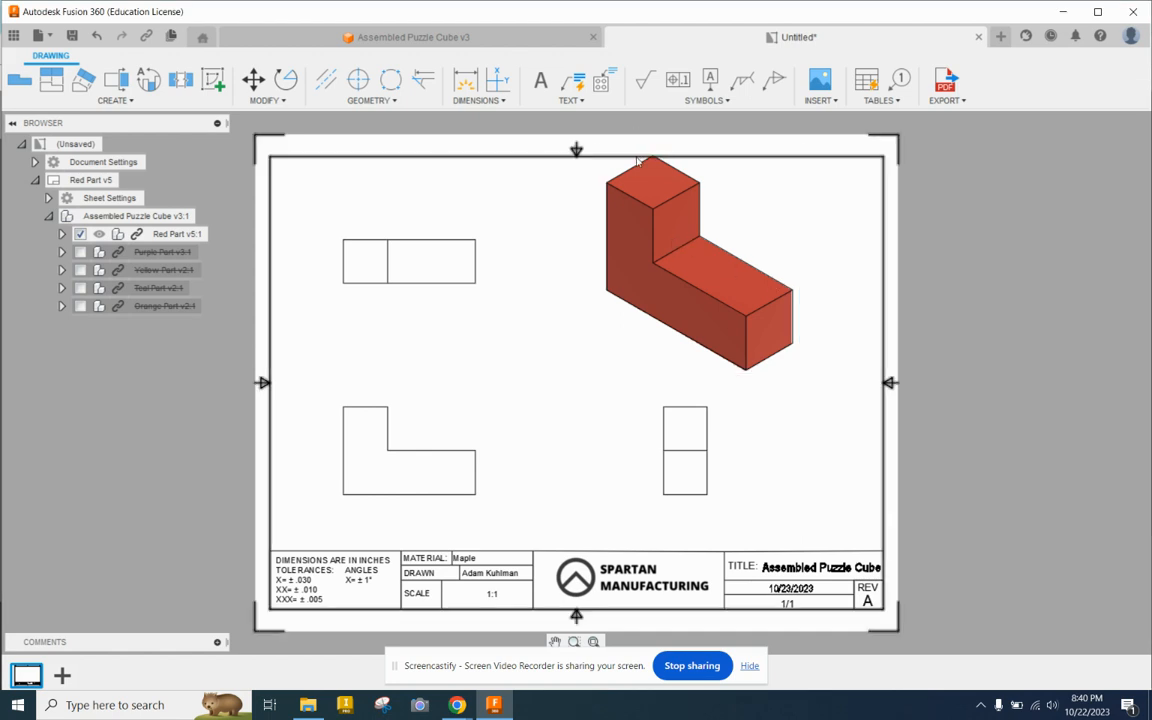
left_click_drag(649, 182, 716, 188)
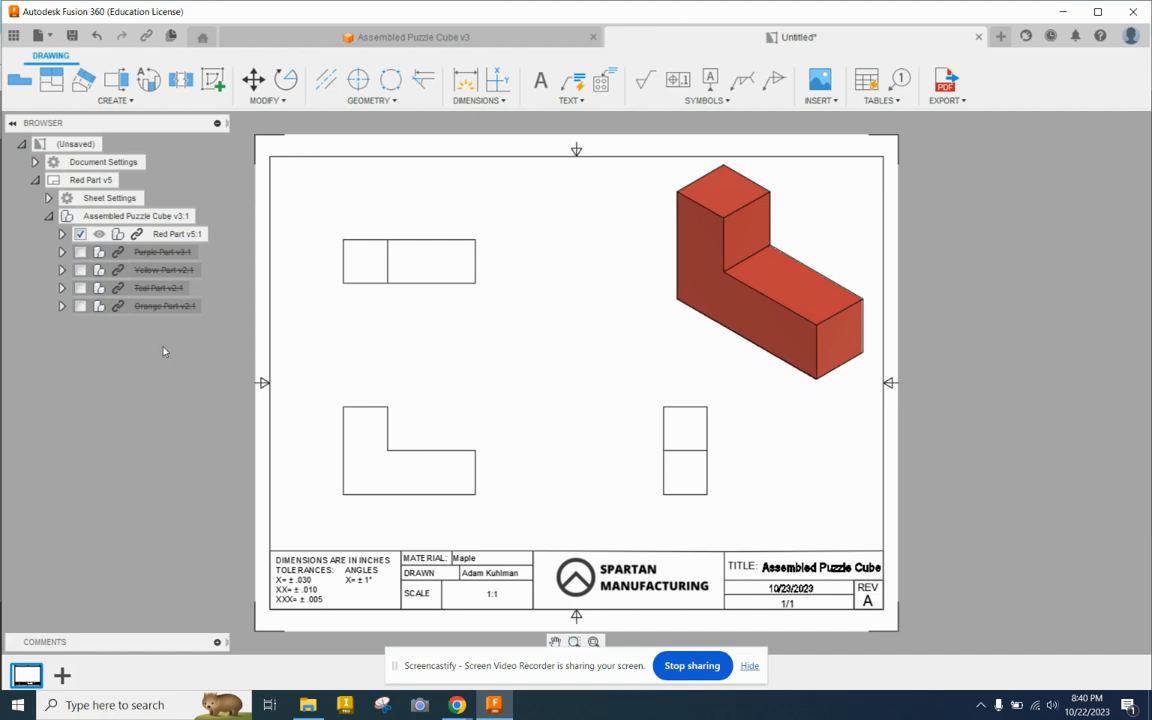